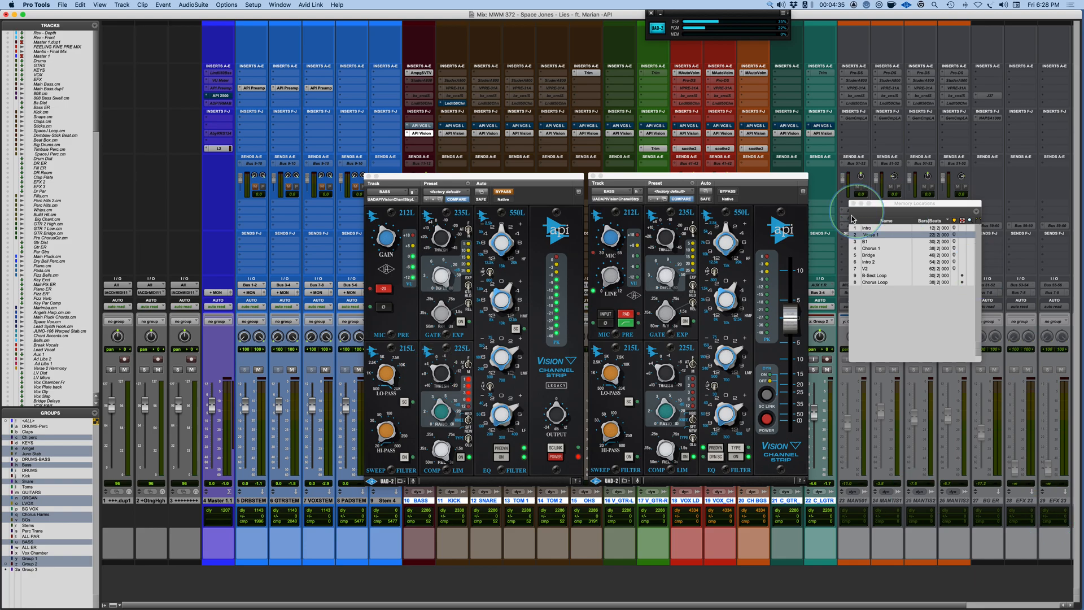
# Start playback from the Verse 1 memory location with the legacy API Vision strips active instead of the newer ones on all selected tracks
pyautogui.click(878, 236)
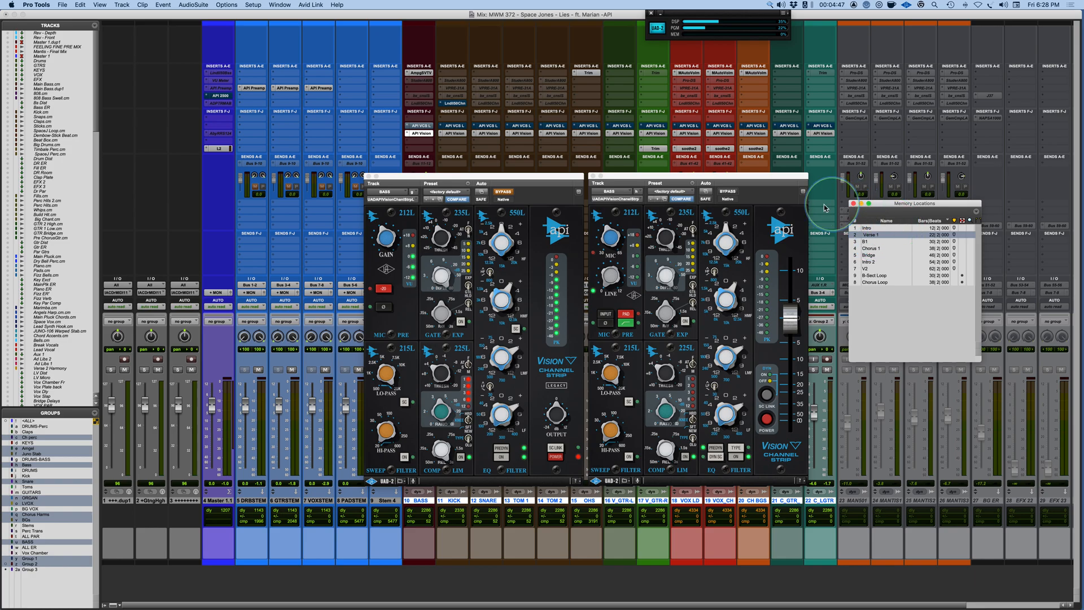
pyautogui.click(421, 126)
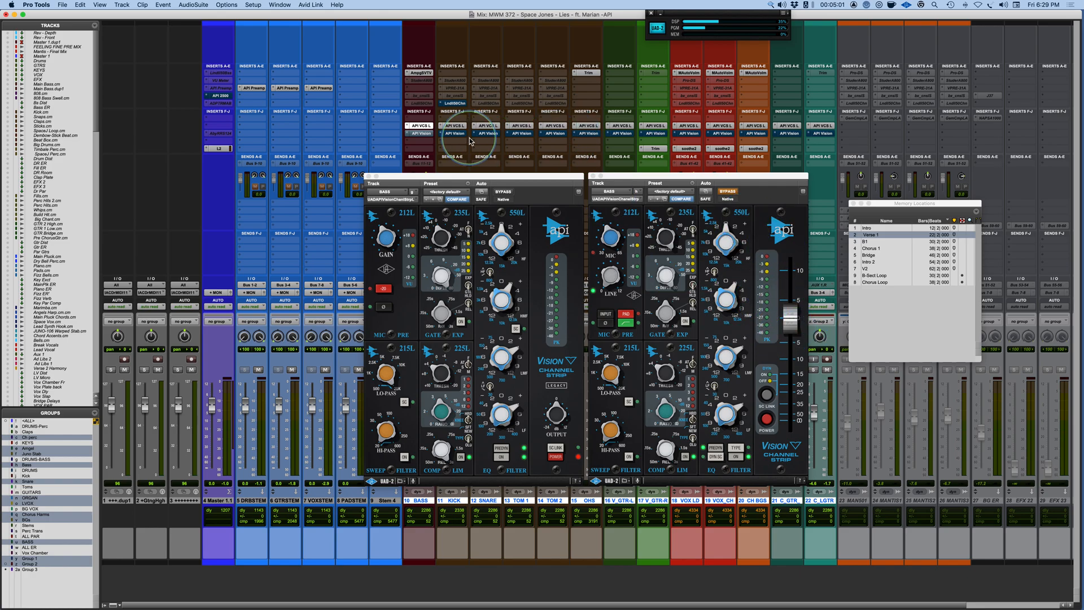
pyautogui.press('space')
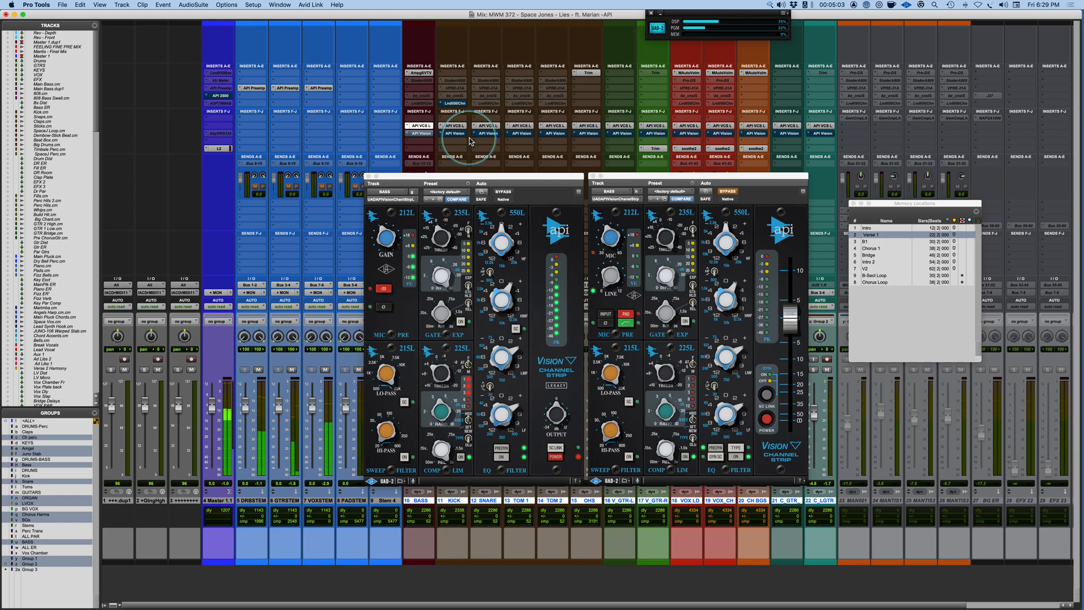
# Compare the newer and legacy API Vision strips on all selected tracks by repeatedly swapping their bypass states, finishing with the newer strips active
pyautogui.keyDown('alt'); pyautogui.keyDown('shift'); pyautogui.keyDown('super'); pyautogui.click(419, 126); pyautogui.keyUp('super'); pyautogui.keyUp('shift'); pyautogui.keyUp('alt')
pyautogui.keyDown('alt'); pyautogui.keyDown('shift'); pyautogui.keyDown('super'); pyautogui.click(419, 133); pyautogui.keyUp('super'); pyautogui.keyUp('shift'); pyautogui.keyUp('alt')
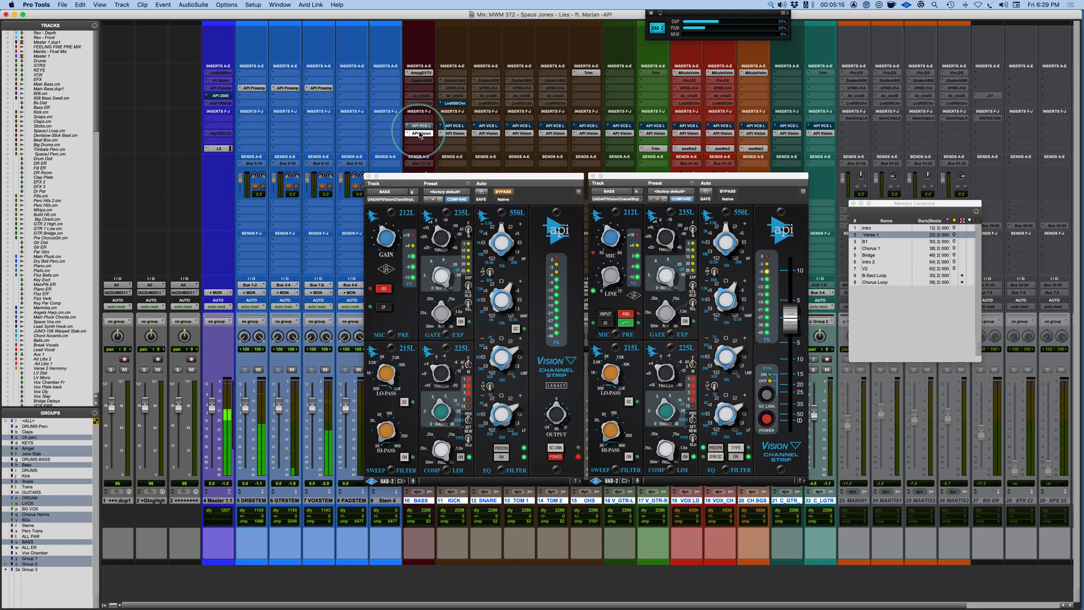
pyautogui.keyDown('alt'); pyautogui.keyDown('shift'); pyautogui.keyDown('super'); pyautogui.click(419, 133); pyautogui.keyUp('super'); pyautogui.keyUp('shift'); pyautogui.keyUp('alt')
pyautogui.keyDown('alt'); pyautogui.keyDown('shift'); pyautogui.keyDown('super'); pyautogui.click(419, 127); pyautogui.keyUp('super'); pyautogui.keyUp('shift'); pyautogui.keyUp('alt')
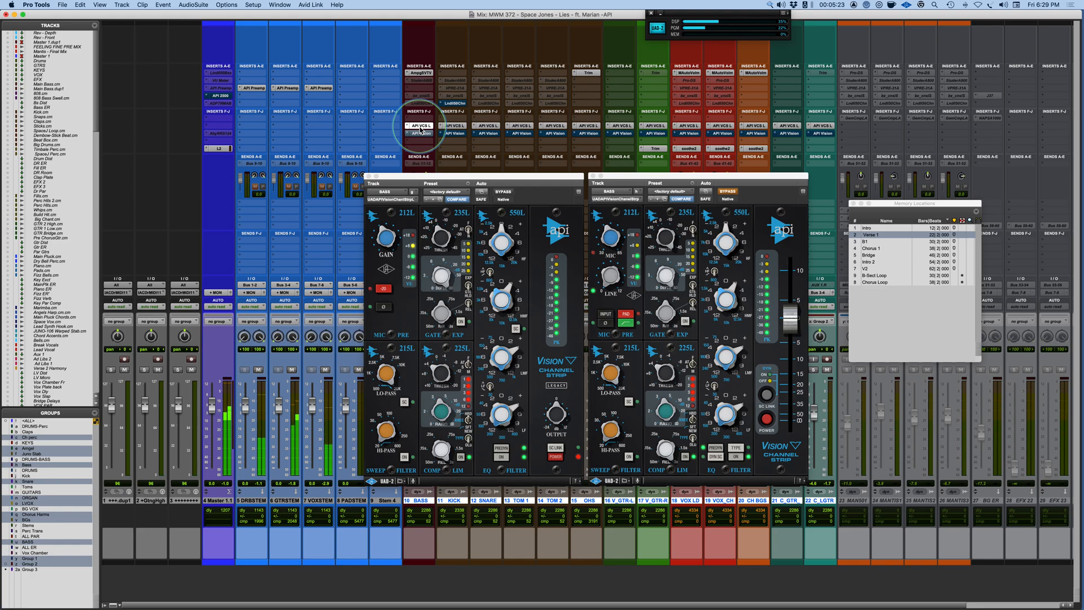
pyautogui.keyDown('super'); pyautogui.click(420, 127); pyautogui.keyUp('super')
pyautogui.keyDown('super'); pyautogui.click(422, 134); pyautogui.keyUp('super')
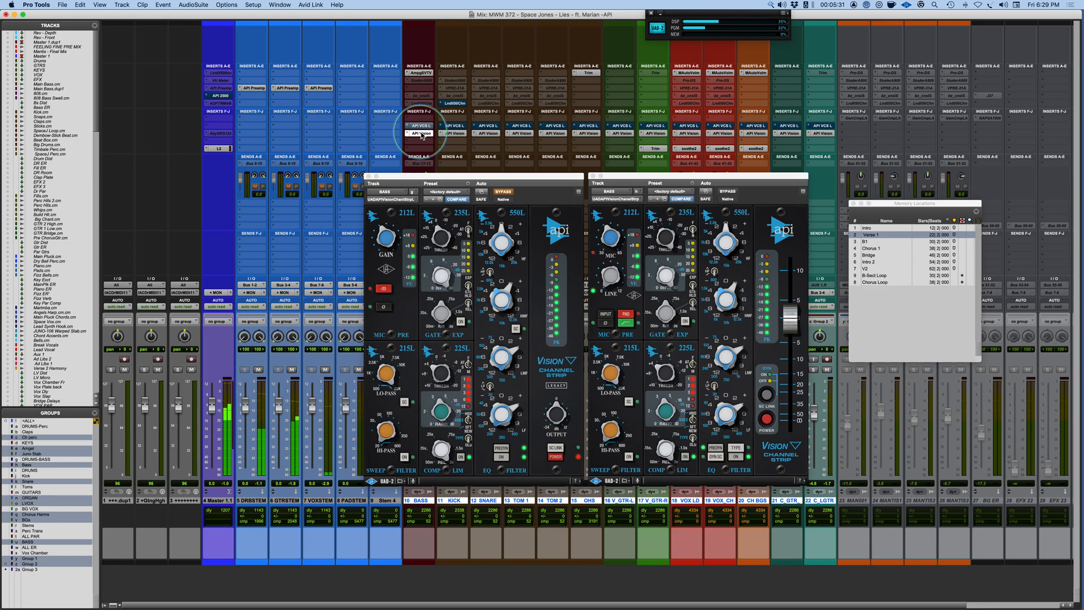
pyautogui.click(422, 126)
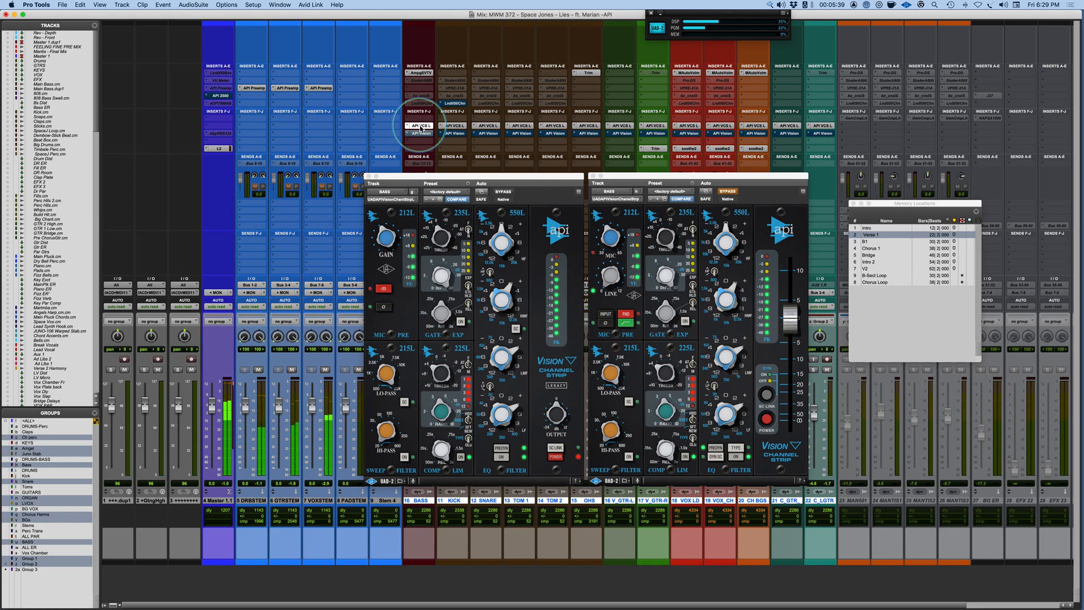
pyautogui.keyDown('alt'); pyautogui.keyDown('shift'); pyautogui.keyDown('super'); pyautogui.click(420, 128); pyautogui.keyUp('super'); pyautogui.keyUp('shift'); pyautogui.keyUp('alt')
pyautogui.keyDown('alt'); pyautogui.keyDown('shift'); pyautogui.keyDown('super'); pyautogui.click(422, 134); pyautogui.keyUp('super'); pyautogui.keyUp('shift'); pyautogui.keyUp('alt')
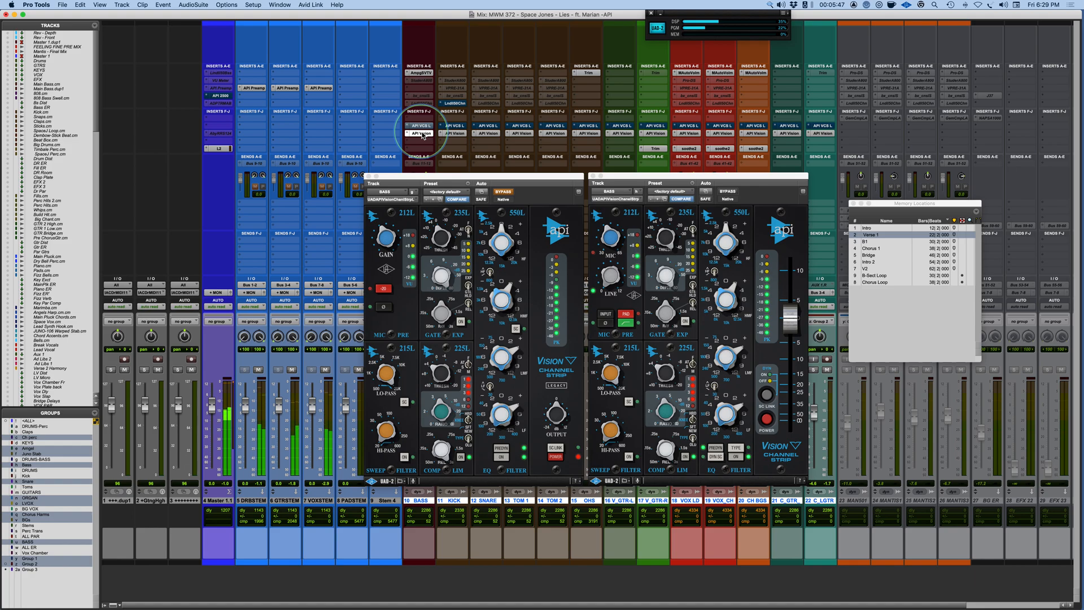
pyautogui.click(421, 126)
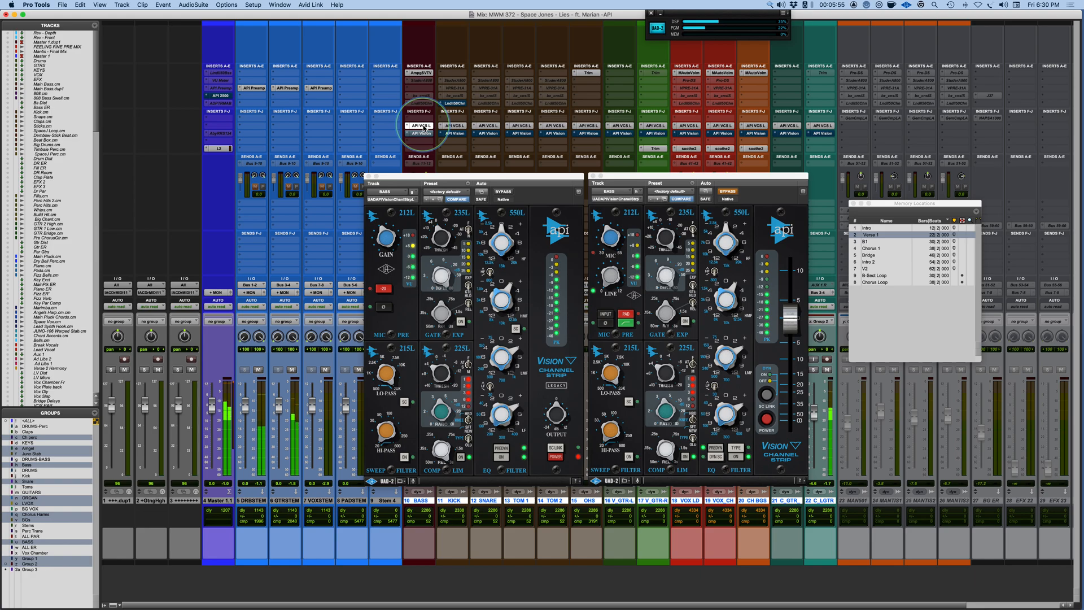
pyautogui.click(422, 134)
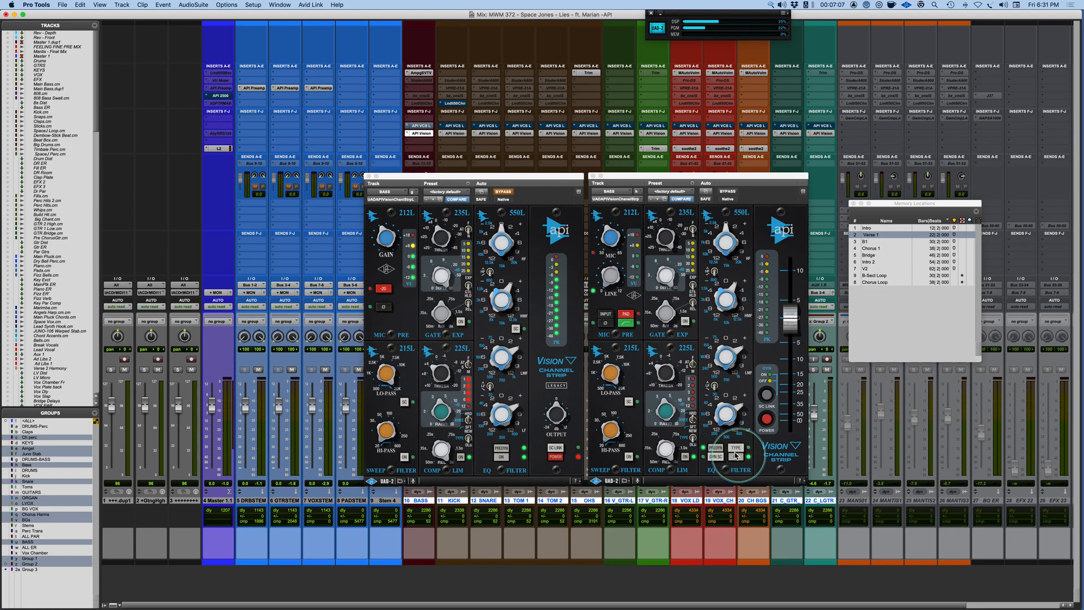
# Alternate the EQ module in the newer BASS Vision strip between the 550L and the 560L graphic EQ, finishing on the 550L
pyautogui.click(740, 228)
pyautogui.moveTo(726, 300); pyautogui.dragTo(718, 365)
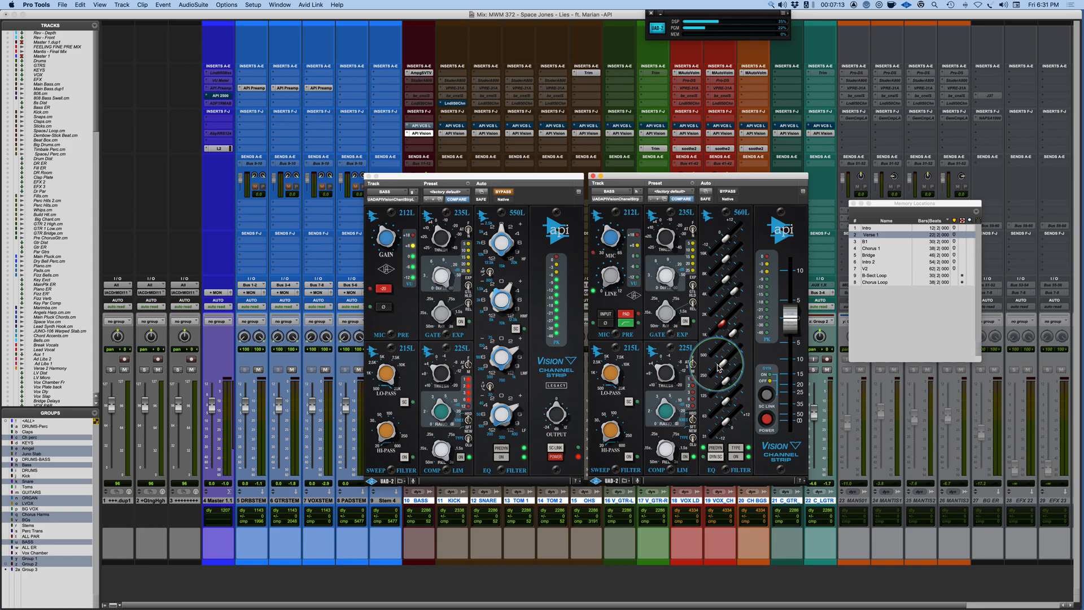
pyautogui.click(735, 449)
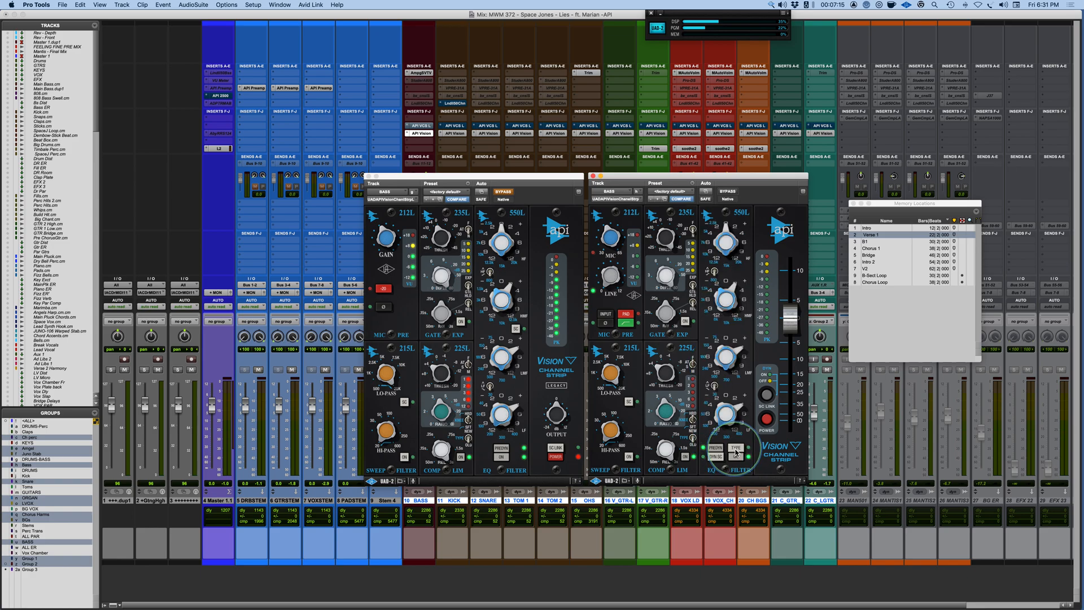
pyautogui.click(736, 449)
pyautogui.click(735, 450)
pyautogui.click(735, 449)
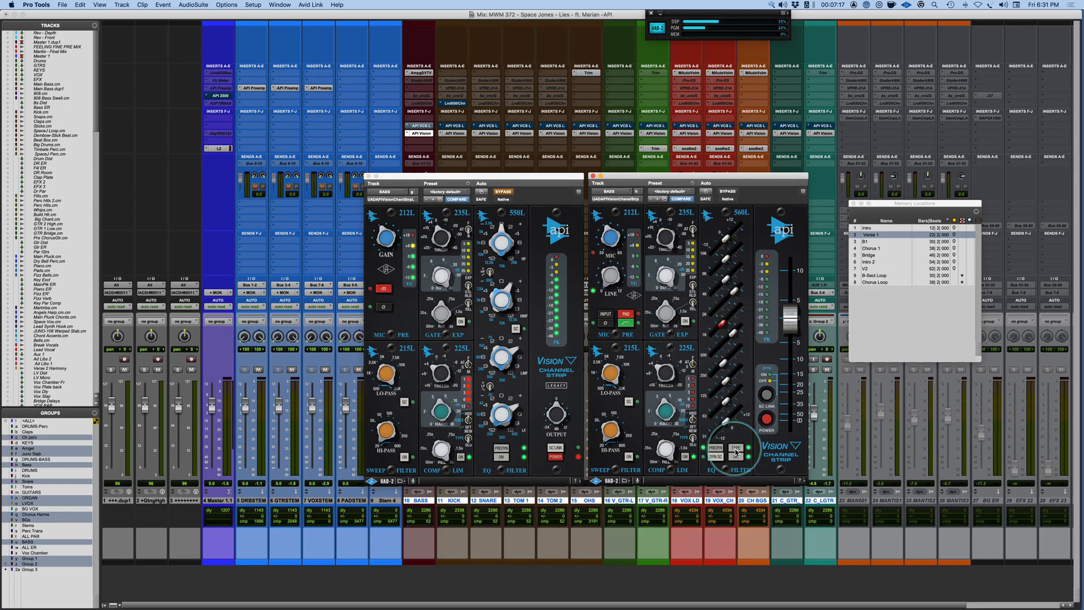
pyautogui.click(736, 449)
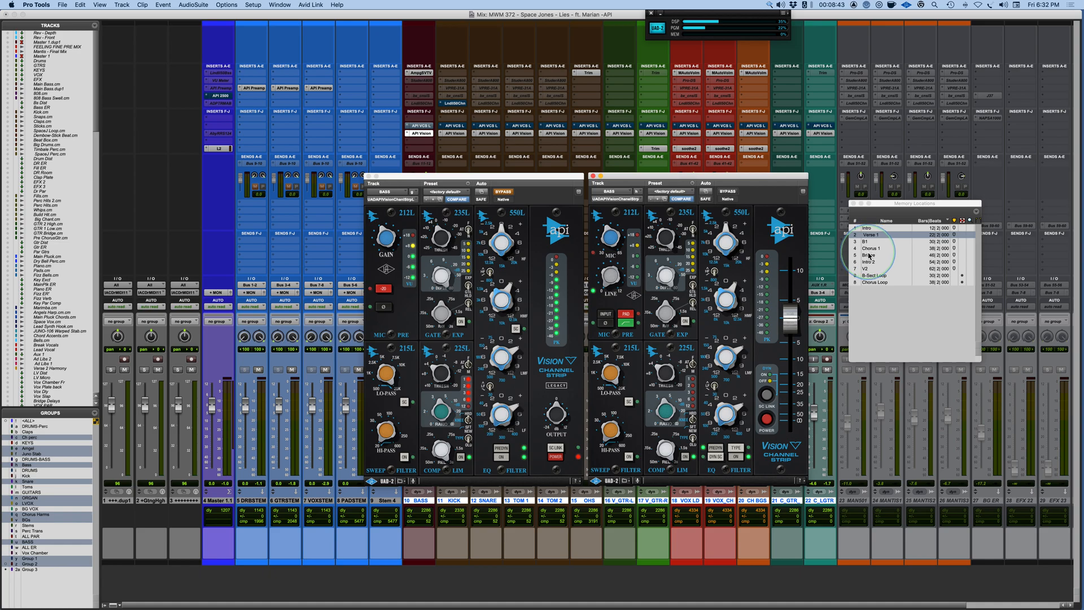
# Recall the B-Sect Loop memory location and mute the VOXSTEM and GTRSTEM tracks
pyautogui.click(869, 282)
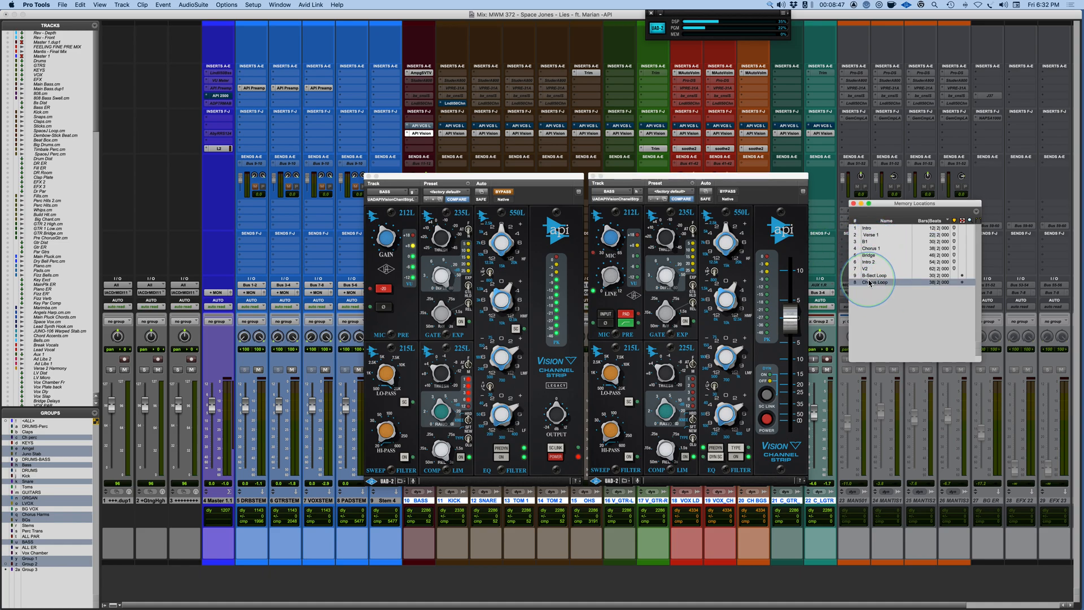
pyautogui.click(874, 276)
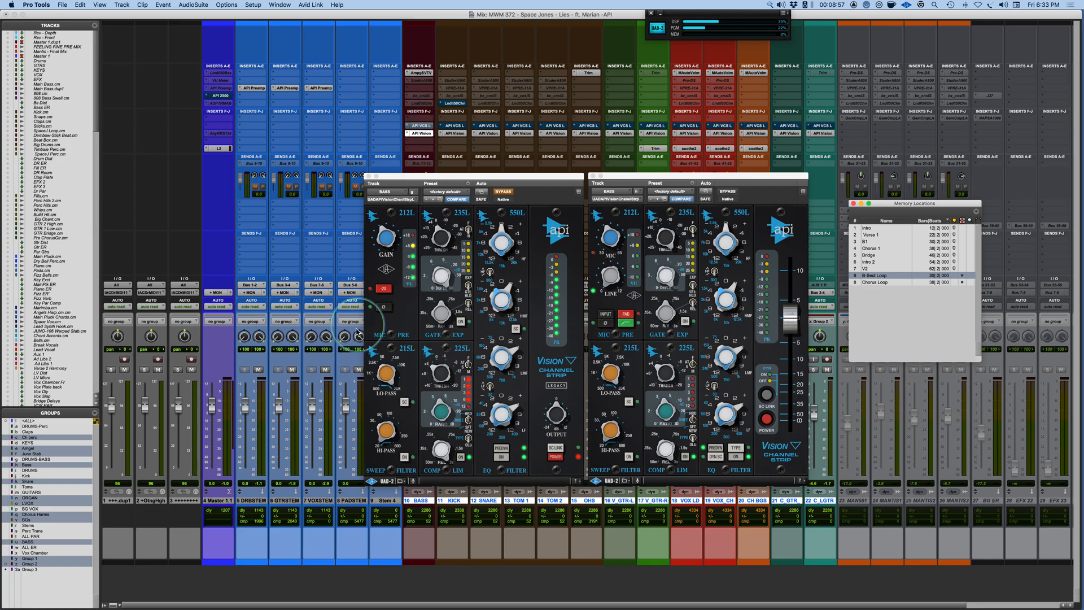
pyautogui.click(326, 370)
pyautogui.click(290, 370)
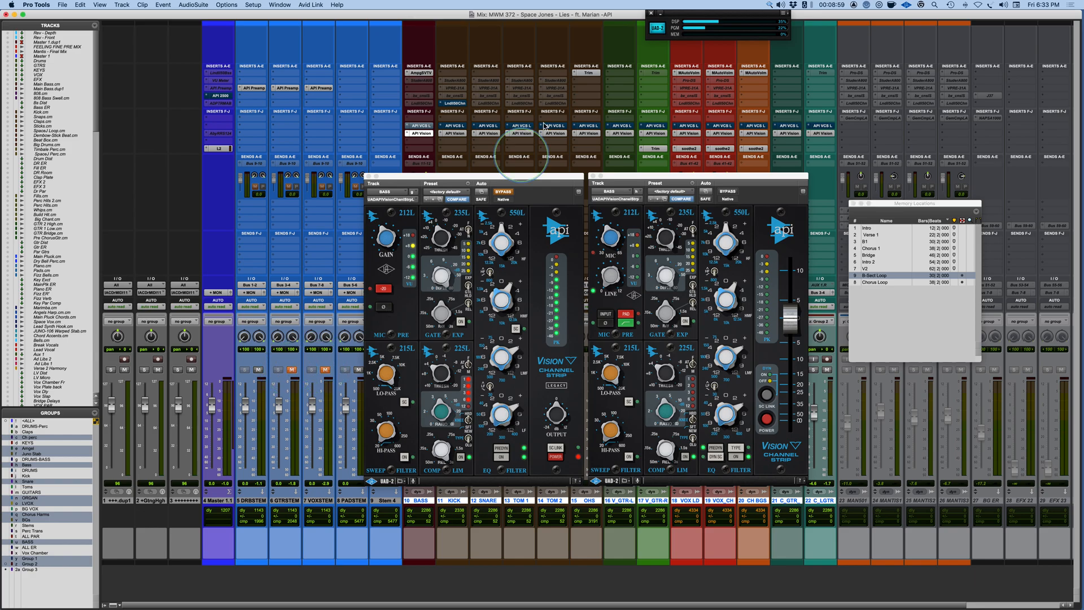
# Compare both Vision strip versions on all selected tracks over the B-section loop by swapping their bypass states, finishing with the legacy strips active
pyautogui.keyDown('alt'); pyautogui.keyDown('shift'); pyautogui.keyDown('super'); pyautogui.click(423, 135); pyautogui.keyUp('super'); pyautogui.keyUp('shift'); pyautogui.keyUp('alt')
pyautogui.keyDown('alt'); pyautogui.keyDown('shift'); pyautogui.keyDown('super'); pyautogui.click(422, 126); pyautogui.keyUp('super'); pyautogui.keyUp('shift'); pyautogui.keyUp('alt')
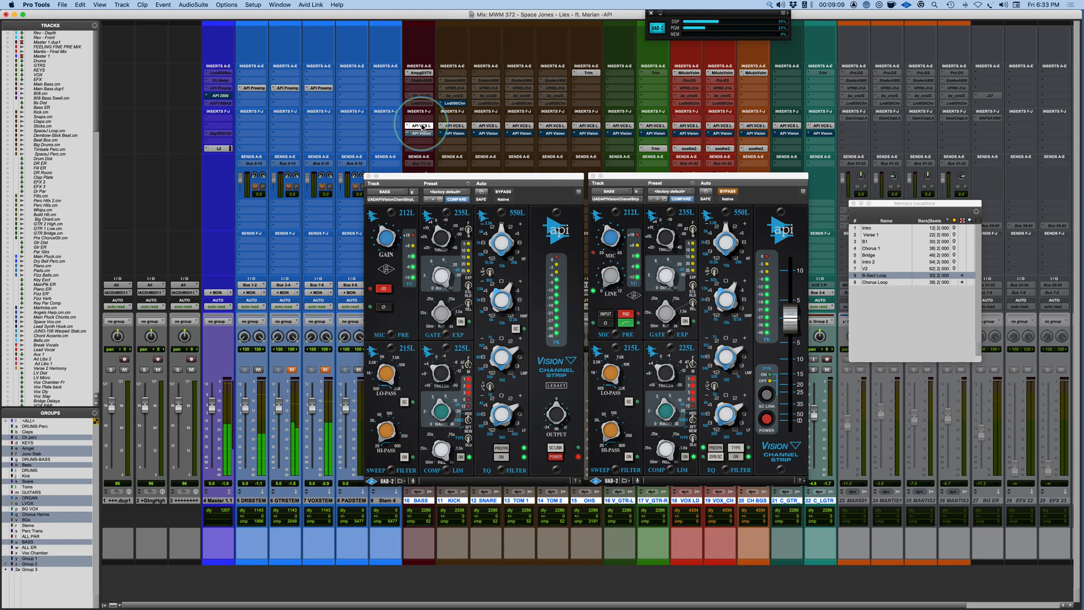
pyautogui.keyDown('alt'); pyautogui.keyDown('shift'); pyautogui.keyDown('super'); pyautogui.click(425, 134); pyautogui.keyUp('super'); pyautogui.keyUp('shift'); pyautogui.keyUp('alt')
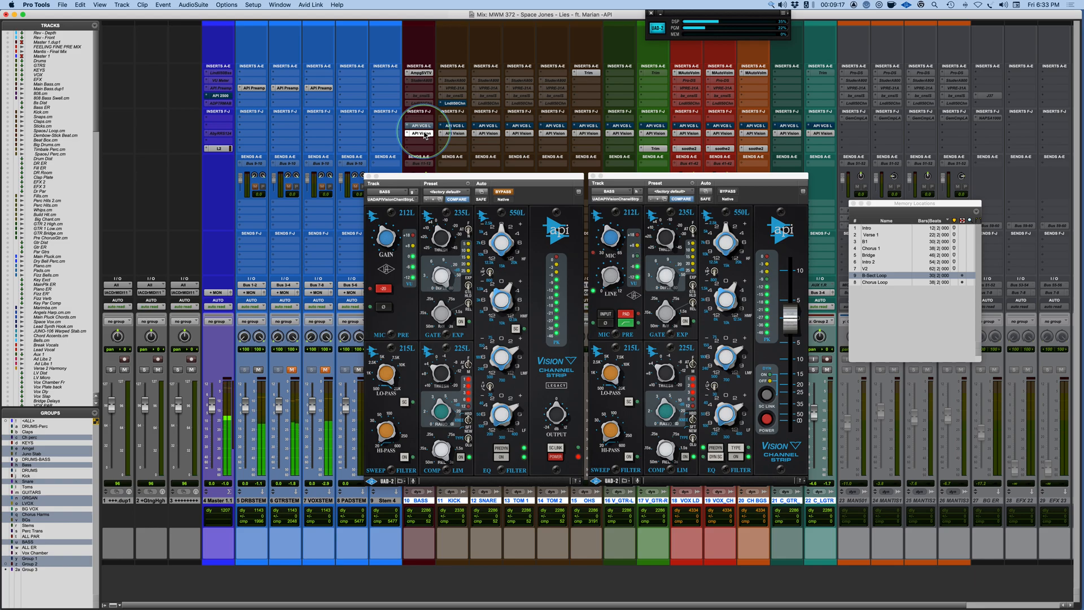
pyautogui.keyDown('alt'); pyautogui.keyDown('shift'); pyautogui.keyDown('super'); pyautogui.click(424, 135); pyautogui.keyUp('super'); pyautogui.keyUp('shift'); pyautogui.keyUp('alt')
pyautogui.keyDown('alt'); pyautogui.keyDown('shift'); pyautogui.keyDown('super'); pyautogui.click(424, 129); pyautogui.keyUp('super'); pyautogui.keyUp('shift'); pyautogui.keyUp('alt')
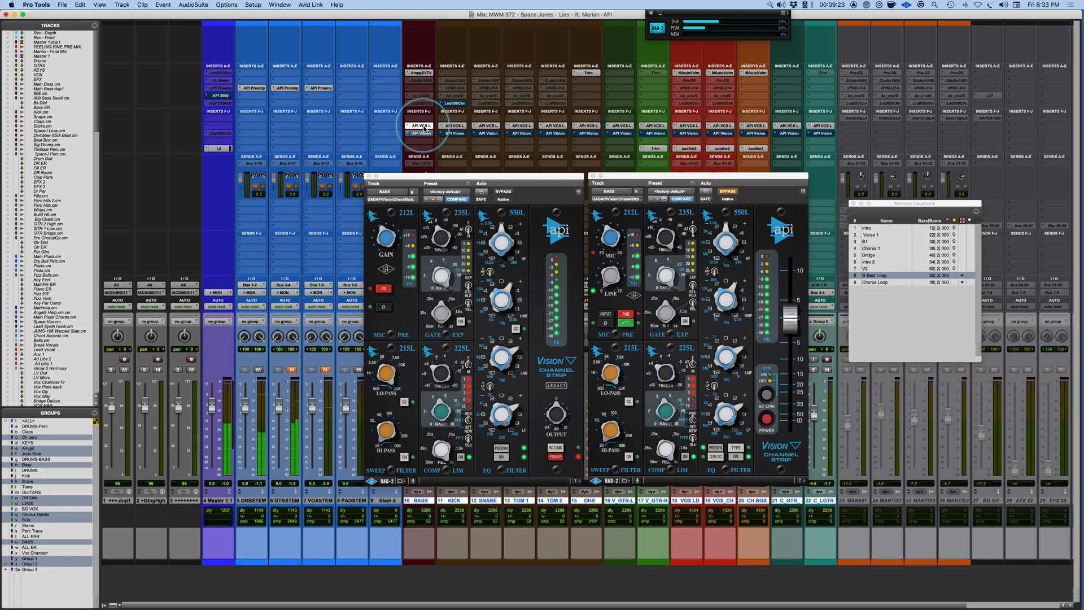
pyautogui.keyDown('alt'); pyautogui.keyDown('shift'); pyautogui.keyDown('super'); pyautogui.click(425, 129); pyautogui.keyUp('super'); pyautogui.keyUp('shift'); pyautogui.keyUp('alt')
pyautogui.keyDown('alt'); pyautogui.keyDown('shift'); pyautogui.keyDown('super'); pyautogui.click(425, 135); pyautogui.keyUp('super'); pyautogui.keyUp('shift'); pyautogui.keyUp('alt')
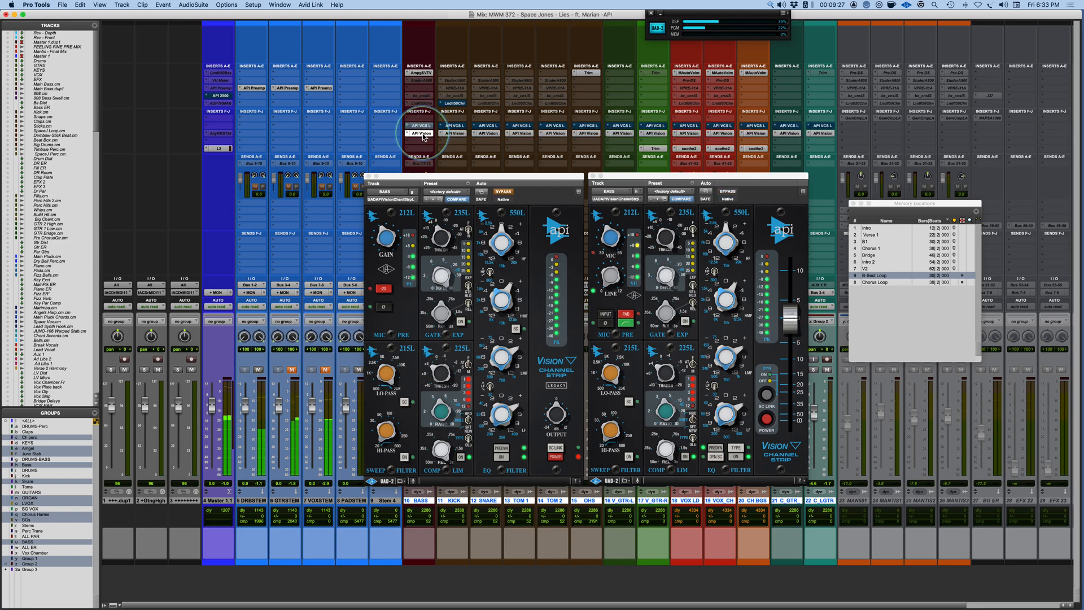
pyautogui.keyDown('alt'); pyautogui.keyDown('shift'); pyautogui.keyDown('super'); pyautogui.click(425, 134); pyautogui.keyUp('super'); pyautogui.keyUp('shift'); pyautogui.keyUp('alt')
pyautogui.keyDown('alt'); pyautogui.keyDown('shift'); pyautogui.keyDown('super'); pyautogui.click(423, 127); pyautogui.keyUp('super'); pyautogui.keyUp('shift'); pyautogui.keyUp('alt')
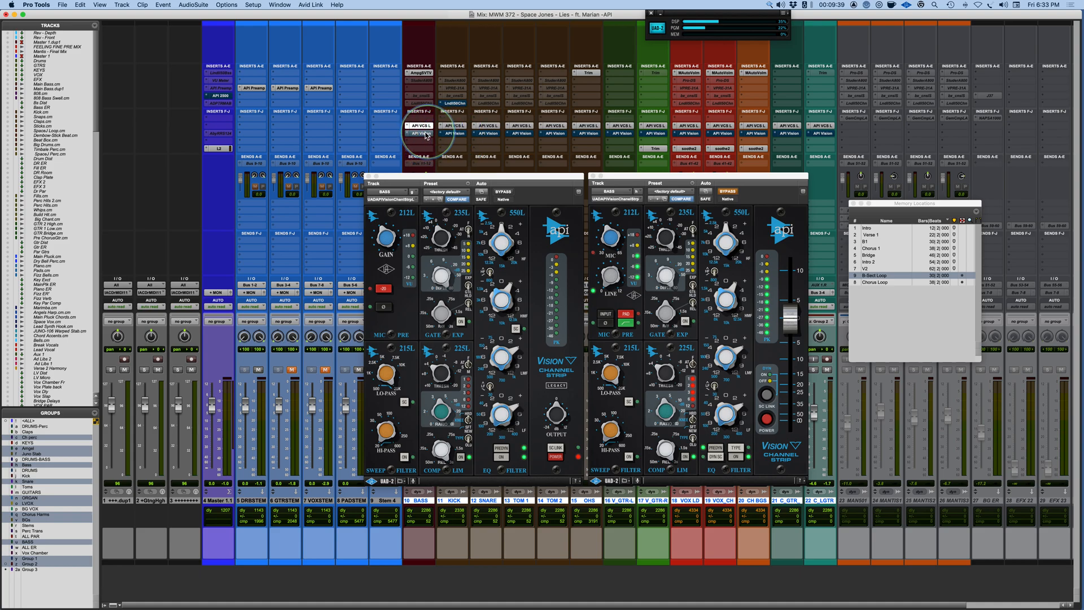
# Activate the newer Vision strips on the selected tracks, switch only BASS and SNARE to the legacy strip, and start playback
pyautogui.click(425, 134)
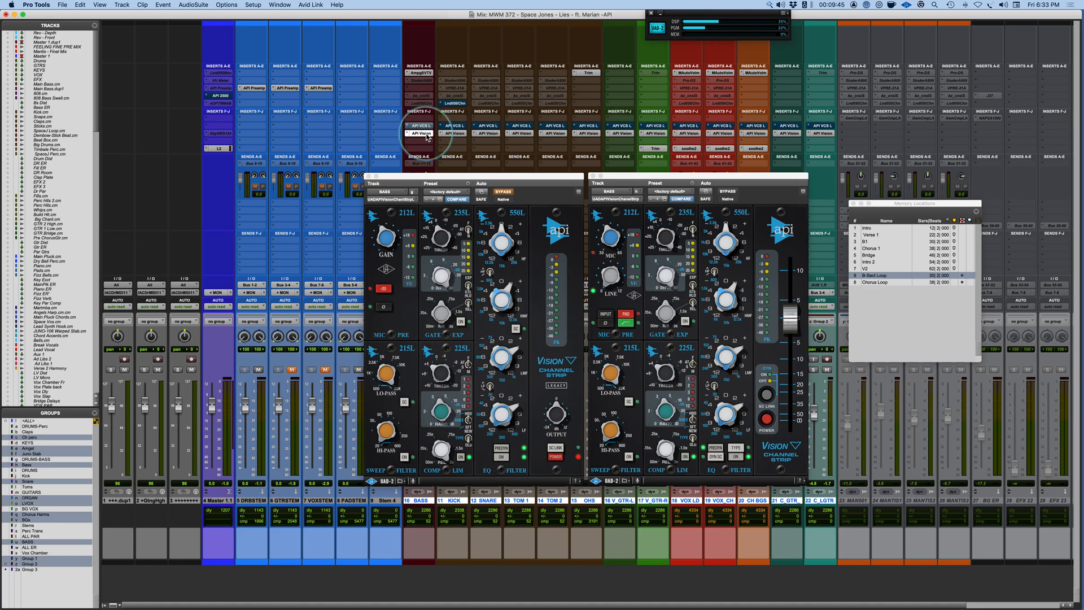
pyautogui.click(424, 127)
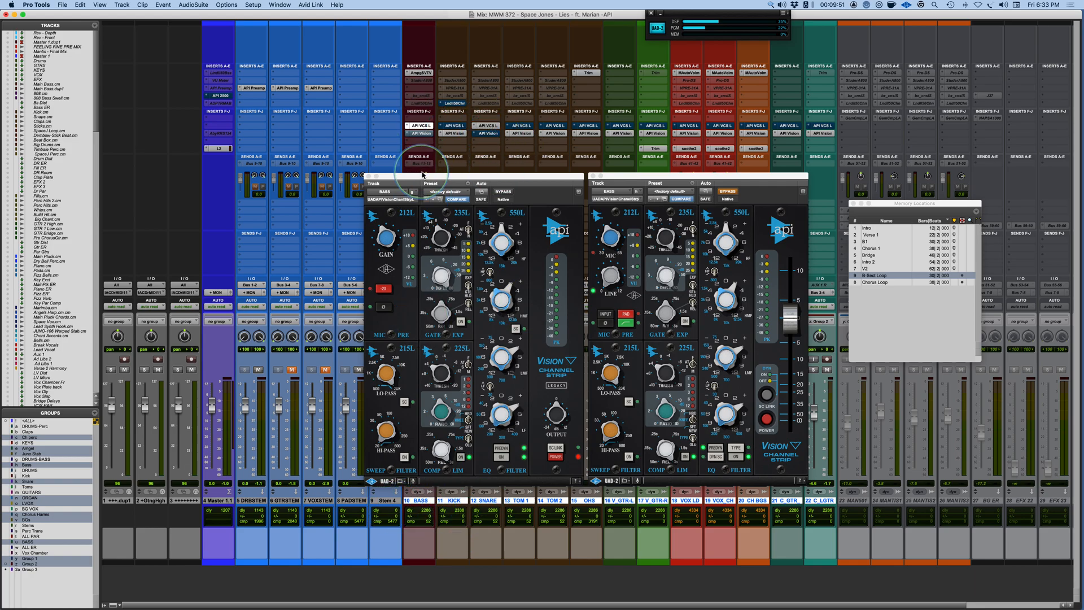
pyautogui.press('space')
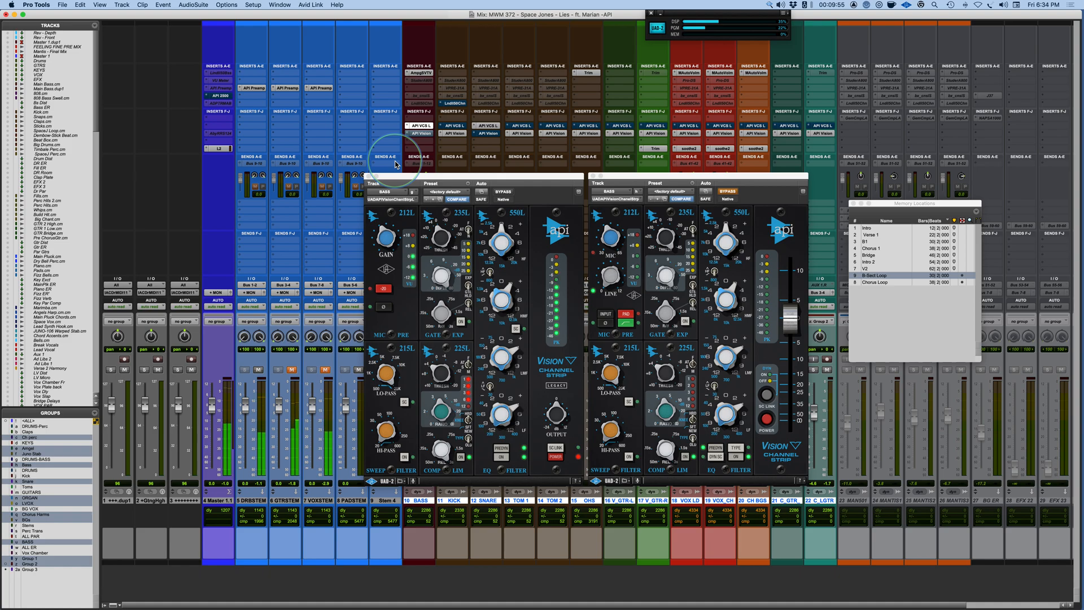
# Inspect the SNARE track's legacy and newer Vision strips in a plug-in window moved aside, and close that window
pyautogui.click(489, 126)
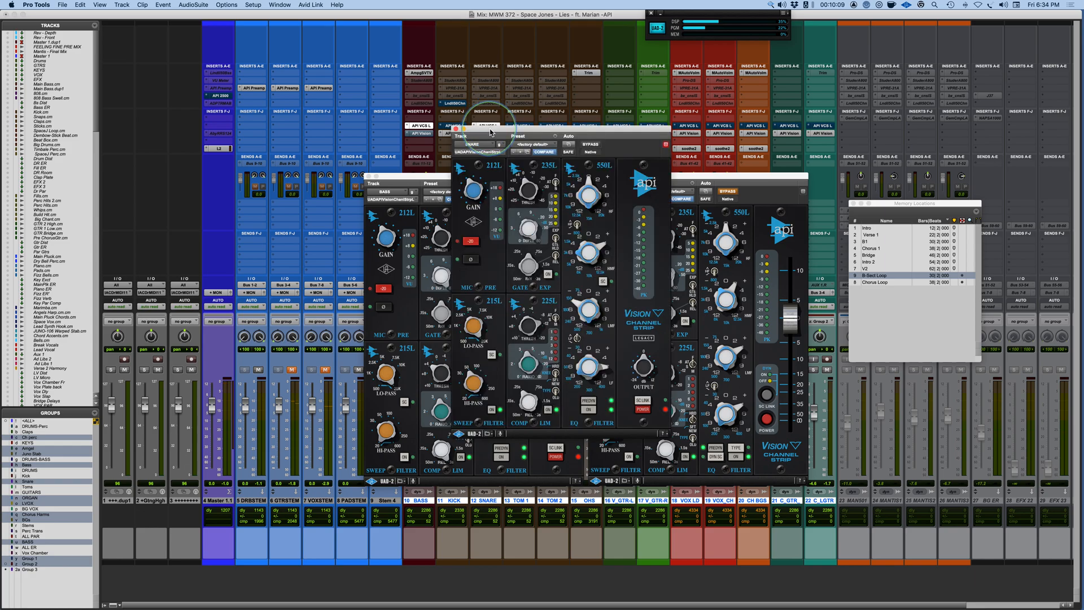
pyautogui.moveTo(490, 132); pyautogui.dragTo(616, 120)
pyautogui.click(489, 136)
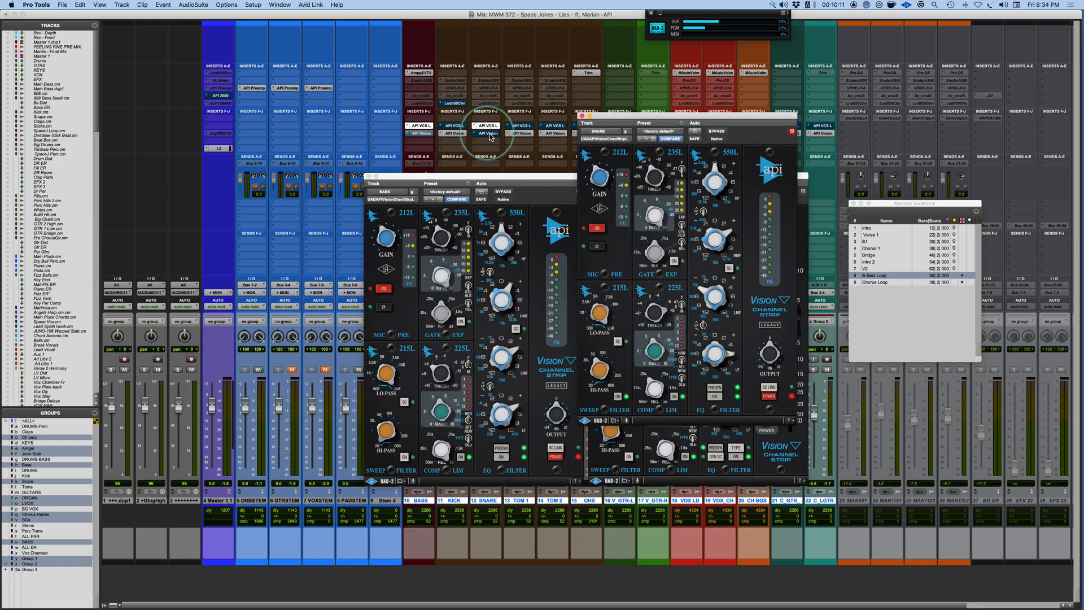
pyautogui.click(489, 127)
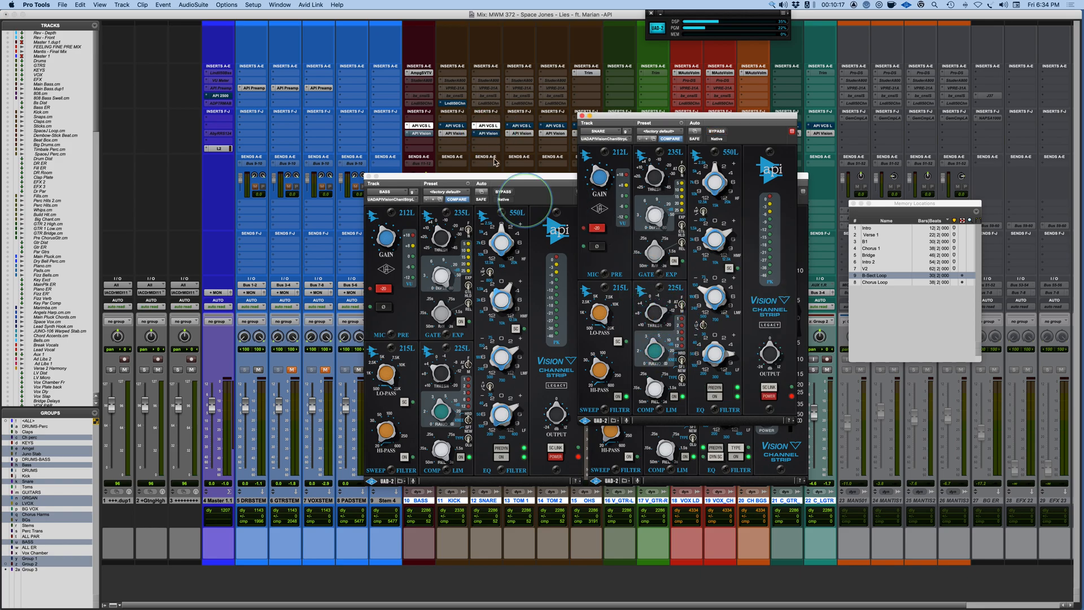
pyautogui.click(487, 132)
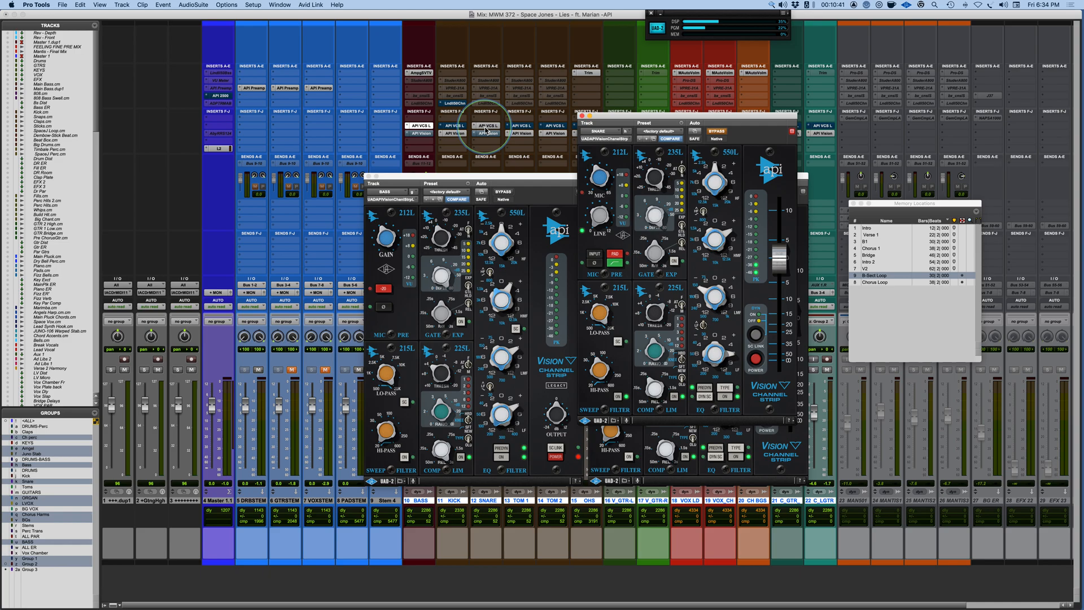
pyautogui.click(421, 125)
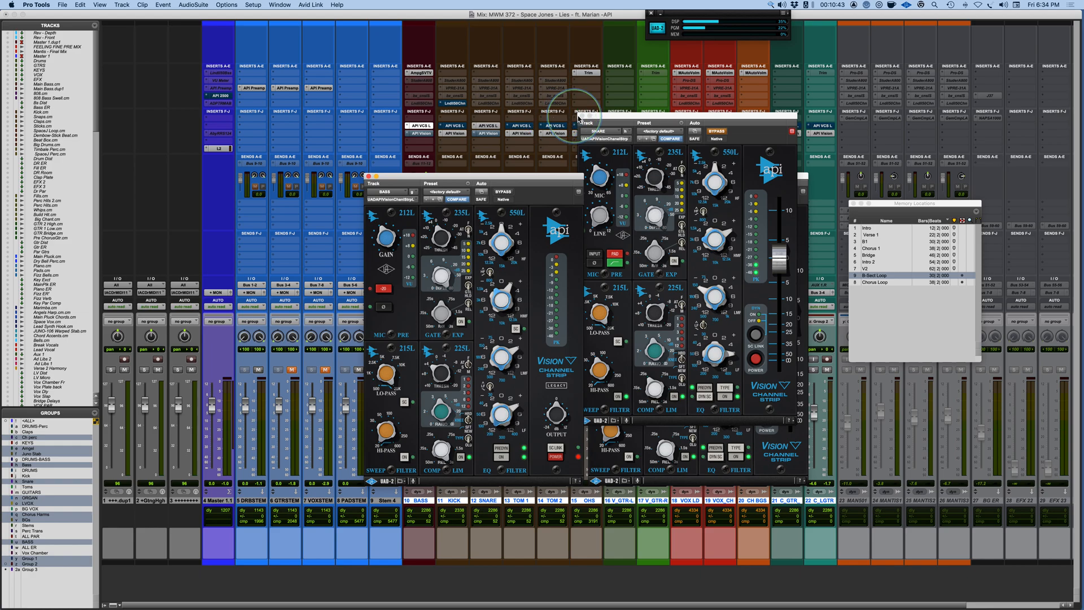
pyautogui.click(580, 116)
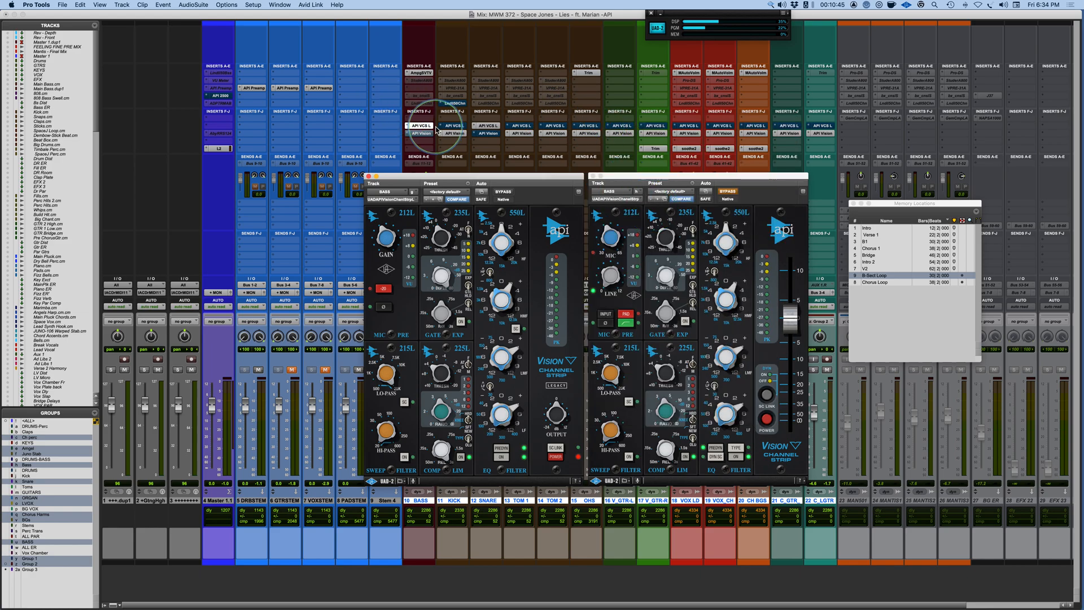
# Play the B-section loop and alternate the BASS track between its legacy and newer Vision strips, finishing with the newer strip active
pyautogui.press('space')
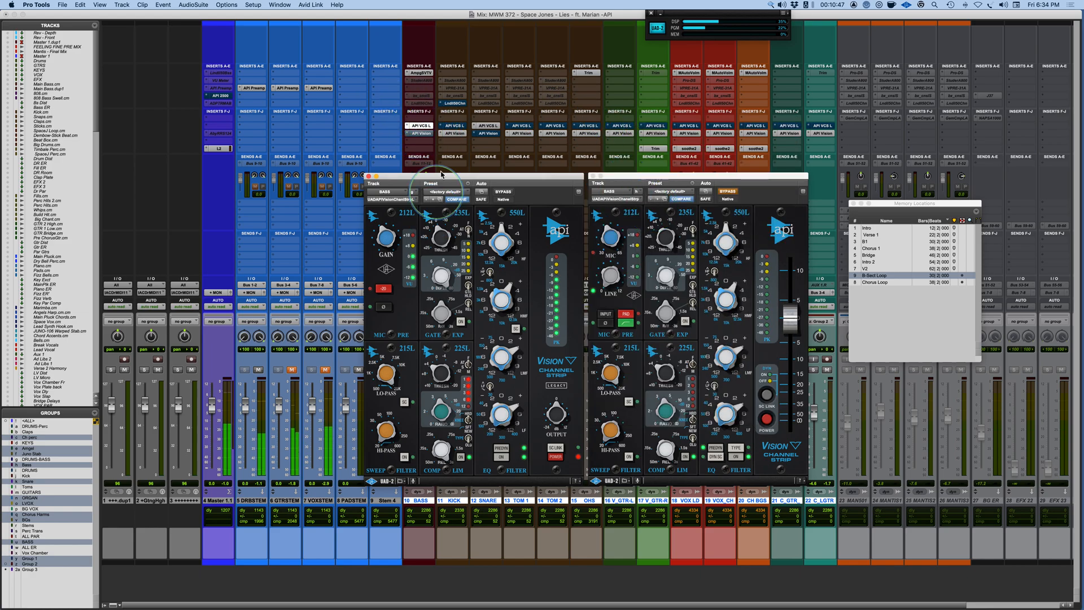
pyautogui.click(420, 133)
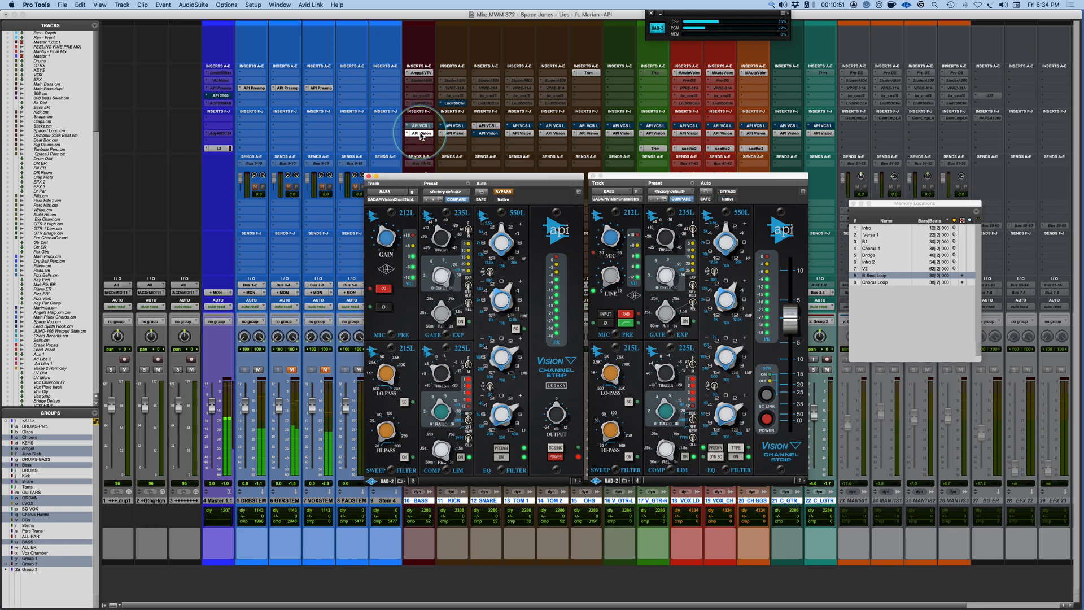
pyautogui.click(421, 126)
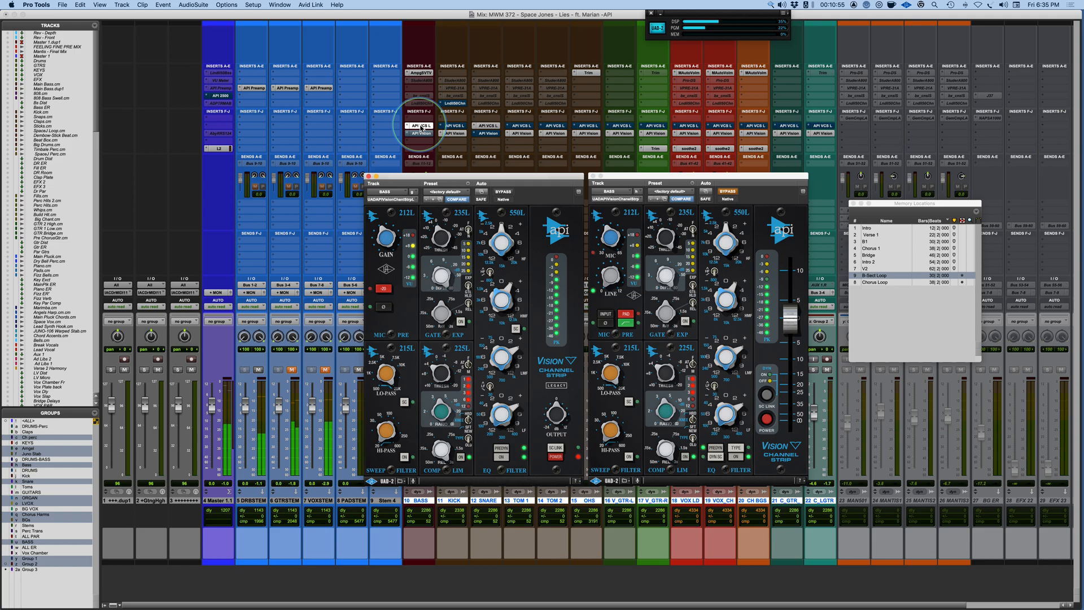
pyautogui.click(421, 127)
pyautogui.click(421, 134)
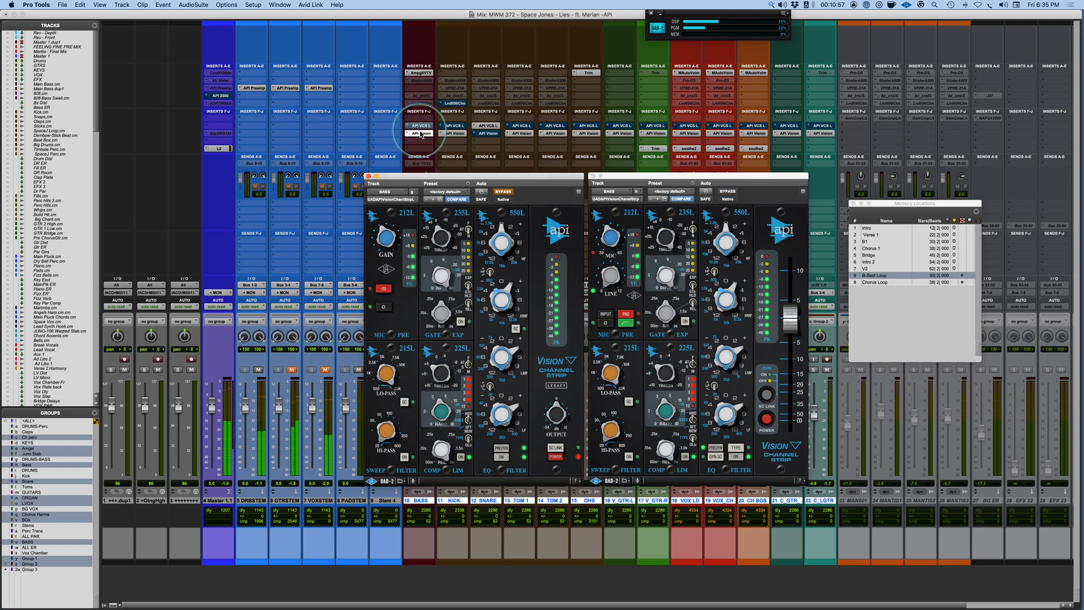
# Stop playback, mute the DRSTEM track and unmute GTRSTEM, and play the Chorus Loop memory location
pyautogui.press('space')
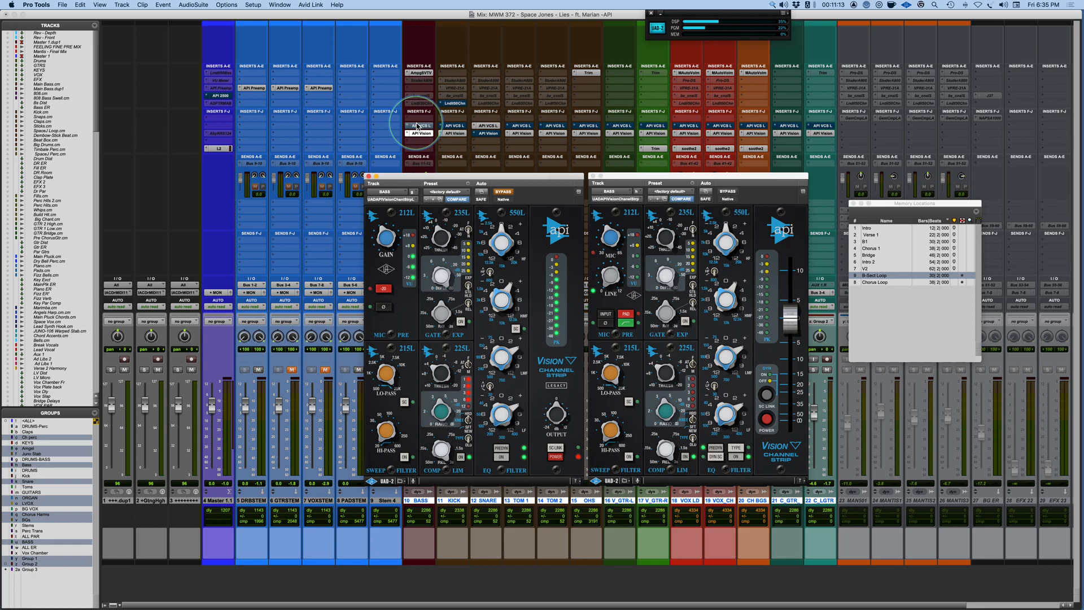
pyautogui.click(259, 371)
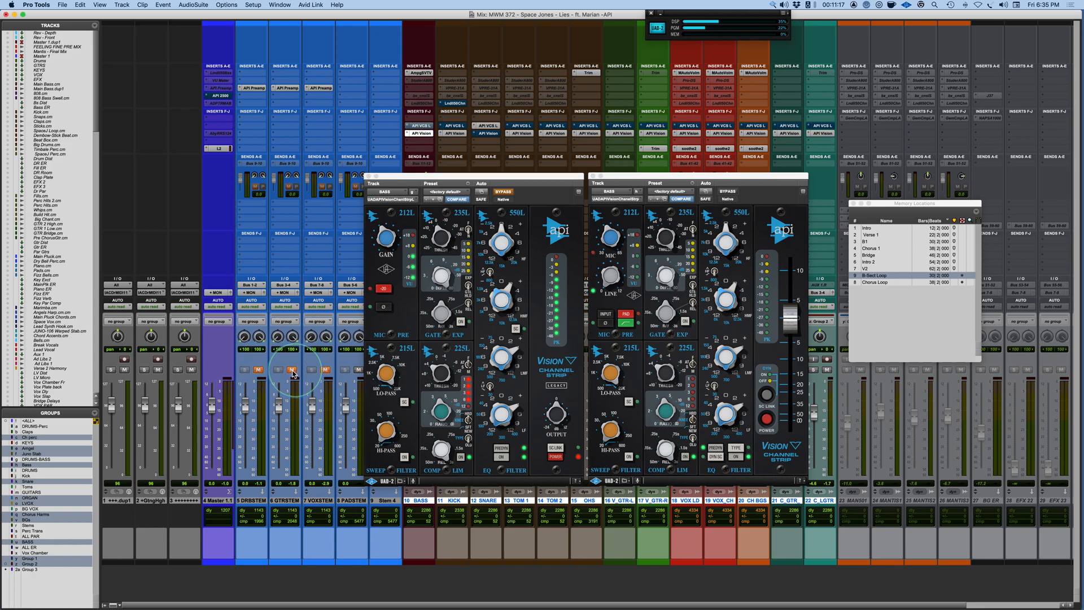
pyautogui.click(871, 299)
pyautogui.click(877, 282)
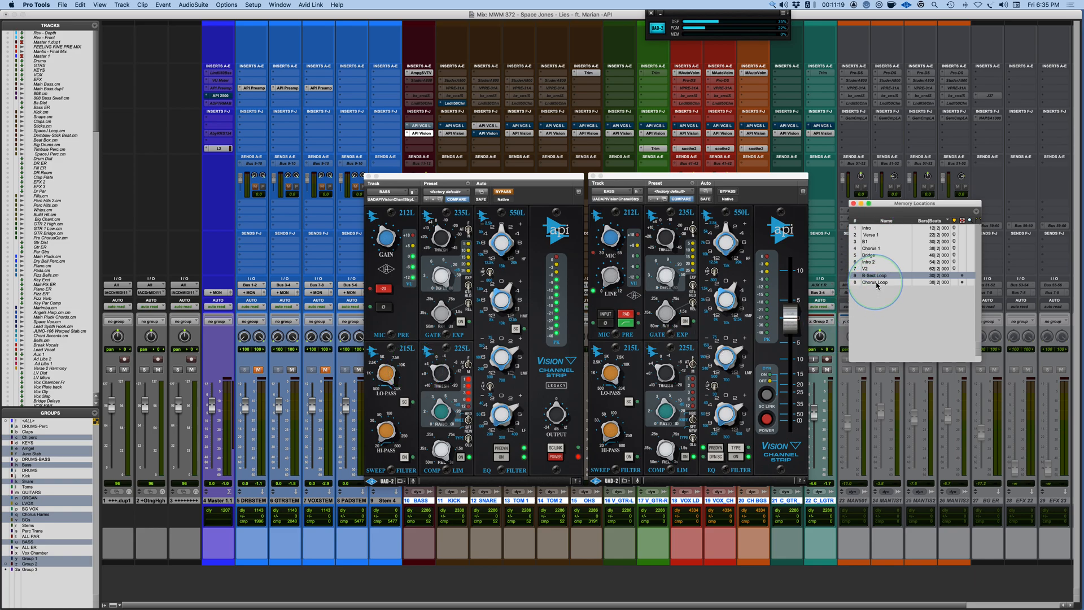
pyautogui.press('space')
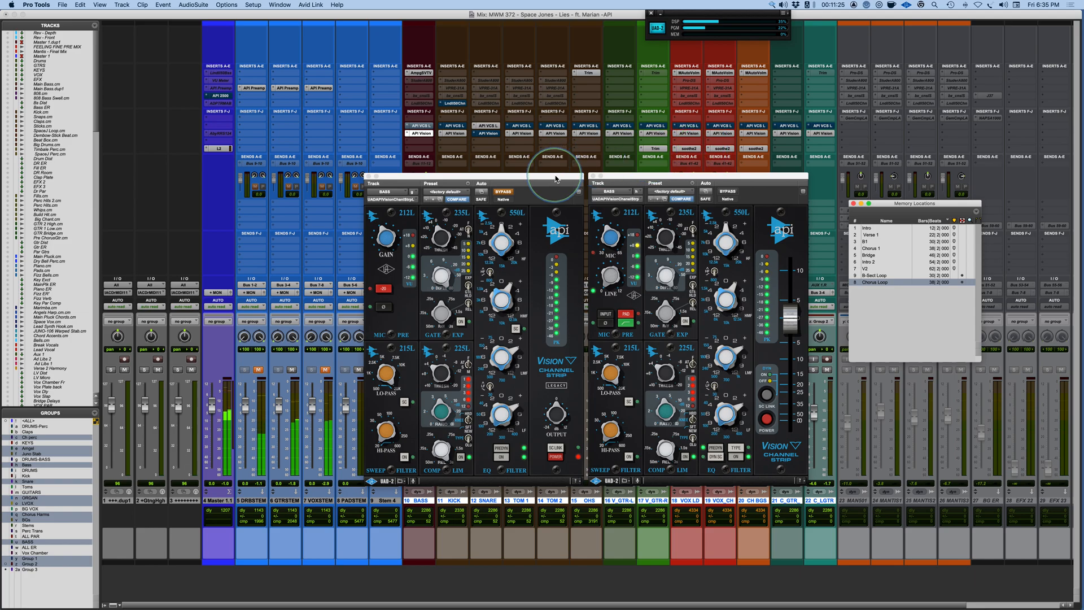
# Move the BASS plug-in windows aside to route the OHS track's output to Bus 1-2 (Stereo), and put the windows back side by side
pyautogui.moveTo(557, 173); pyautogui.dragTo(389, 150)
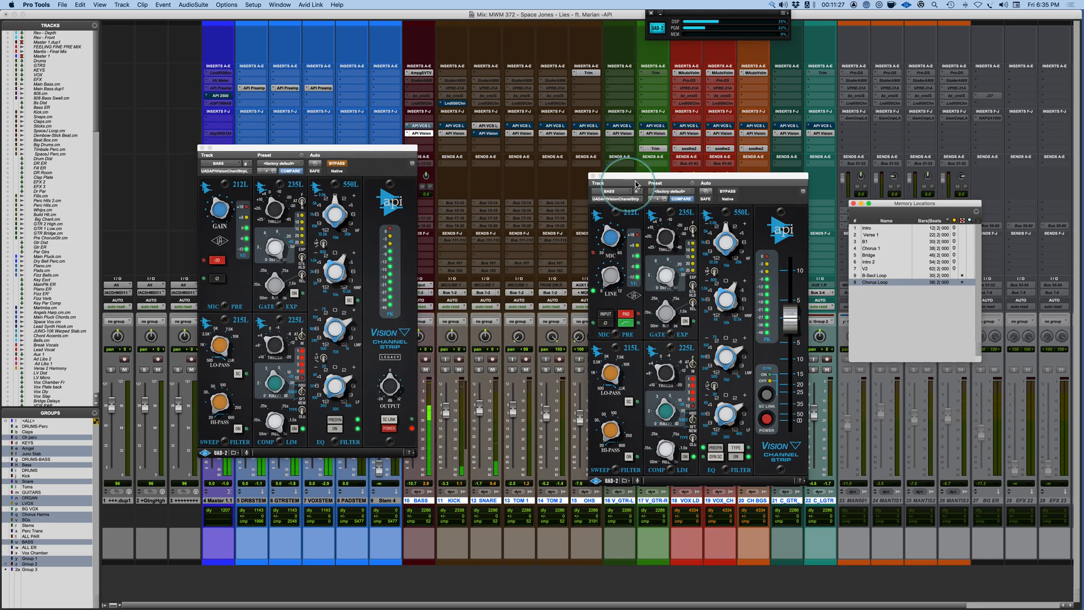
pyautogui.moveTo(627, 176); pyautogui.dragTo(668, 168)
pyautogui.click(580, 285)
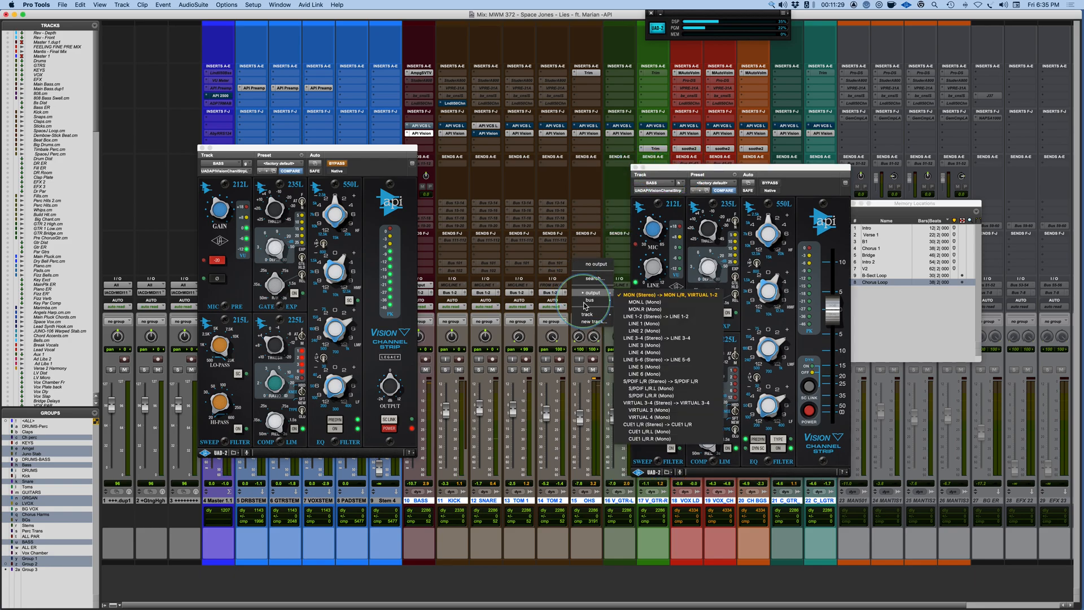
pyautogui.moveTo(590, 300)
pyautogui.moveTo(649, 302)
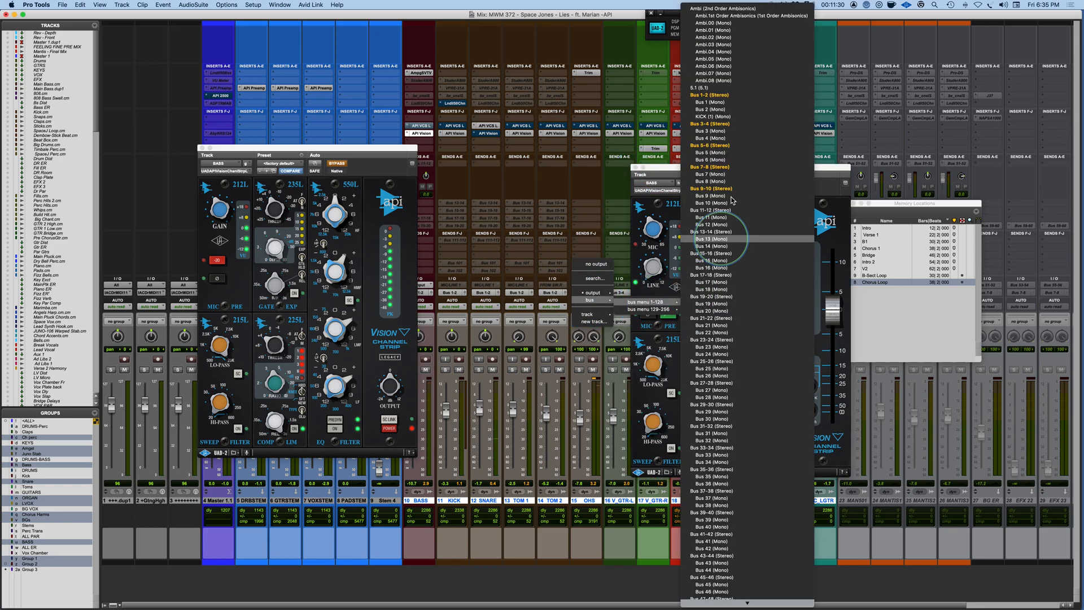
pyautogui.keyDown('ctrl'); pyautogui.click(715, 96); pyautogui.keyUp('ctrl')
pyautogui.moveTo(349, 148); pyautogui.dragTo(576, 168)
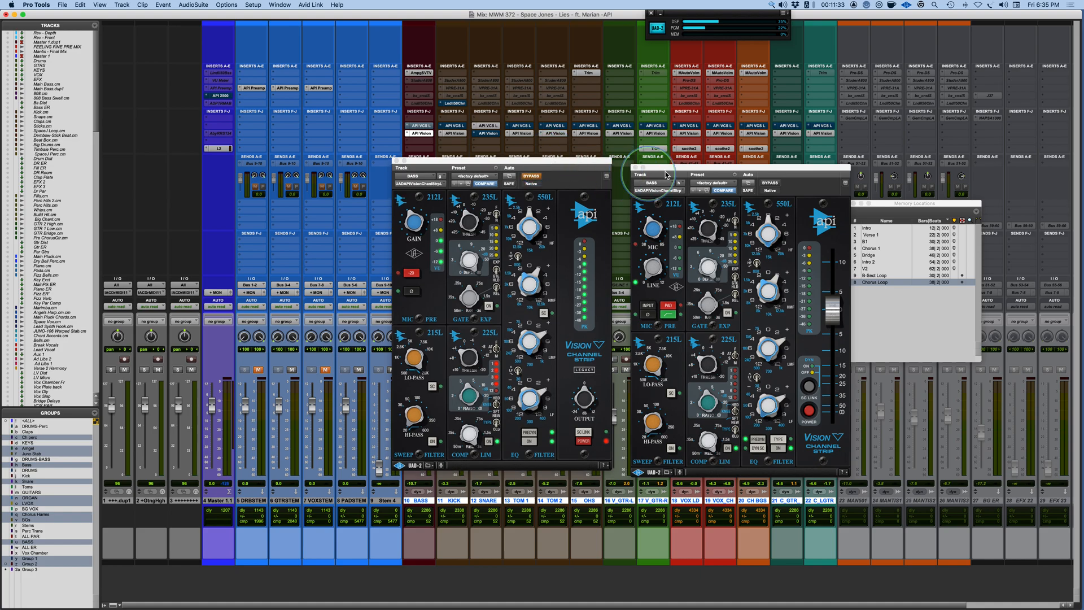
pyautogui.moveTo(666, 173); pyautogui.dragTo(652, 168)
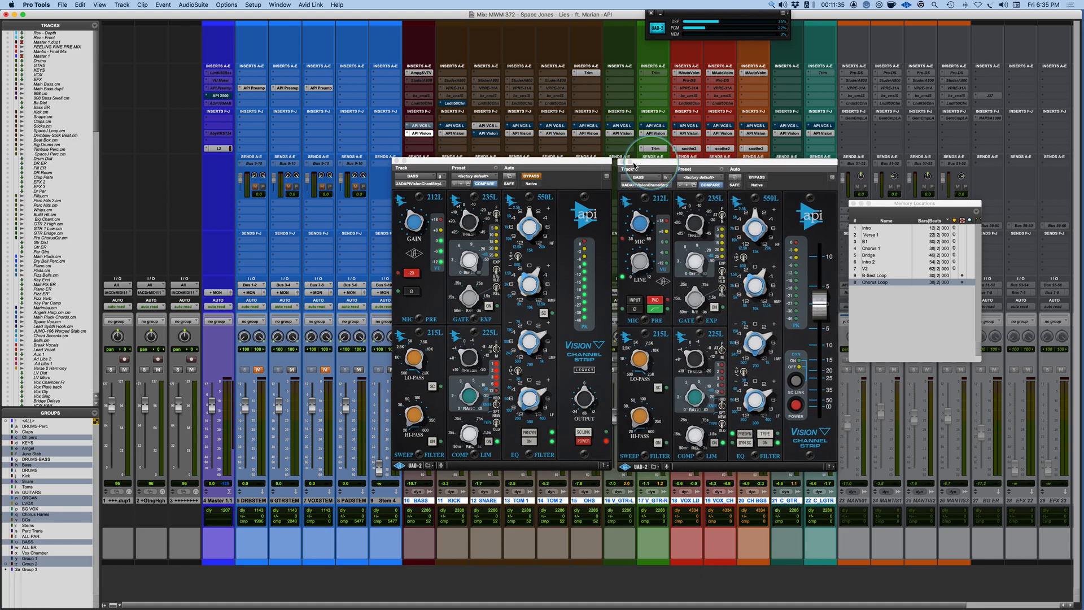
# Open the legacy Vision strip on V_GTR-L in place of both BASS plug-in windows
pyautogui.click(615, 135)
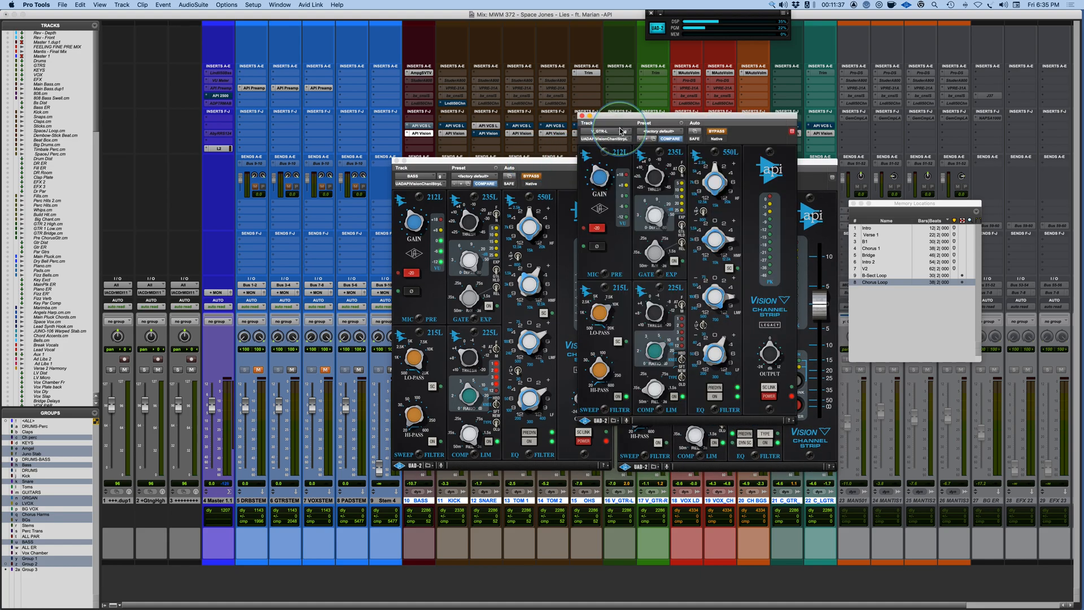
pyautogui.moveTo(618, 110); pyautogui.dragTo(660, 179)
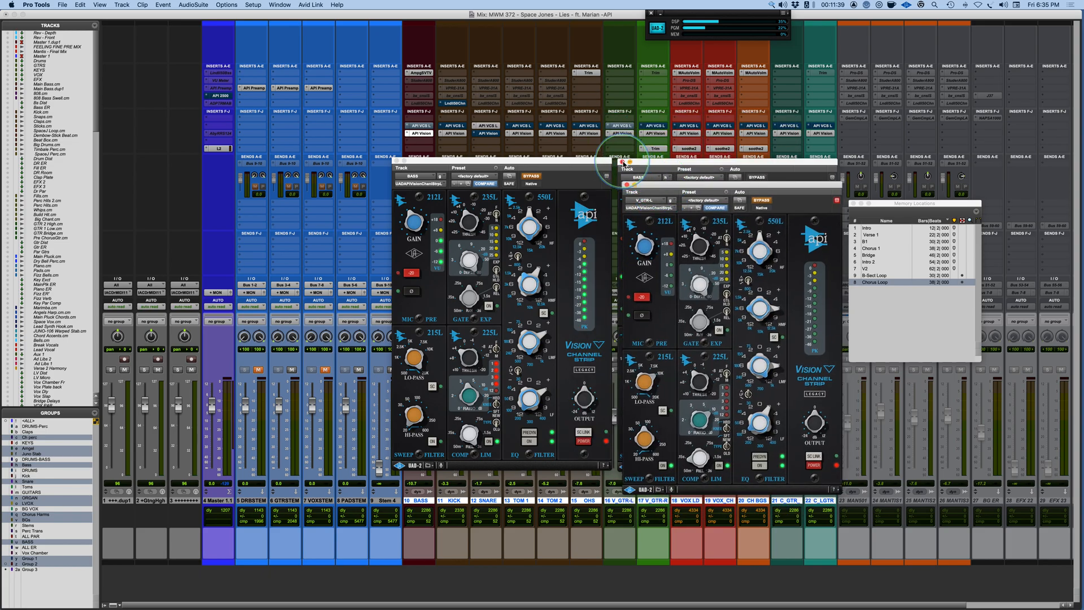
pyautogui.click(397, 161)
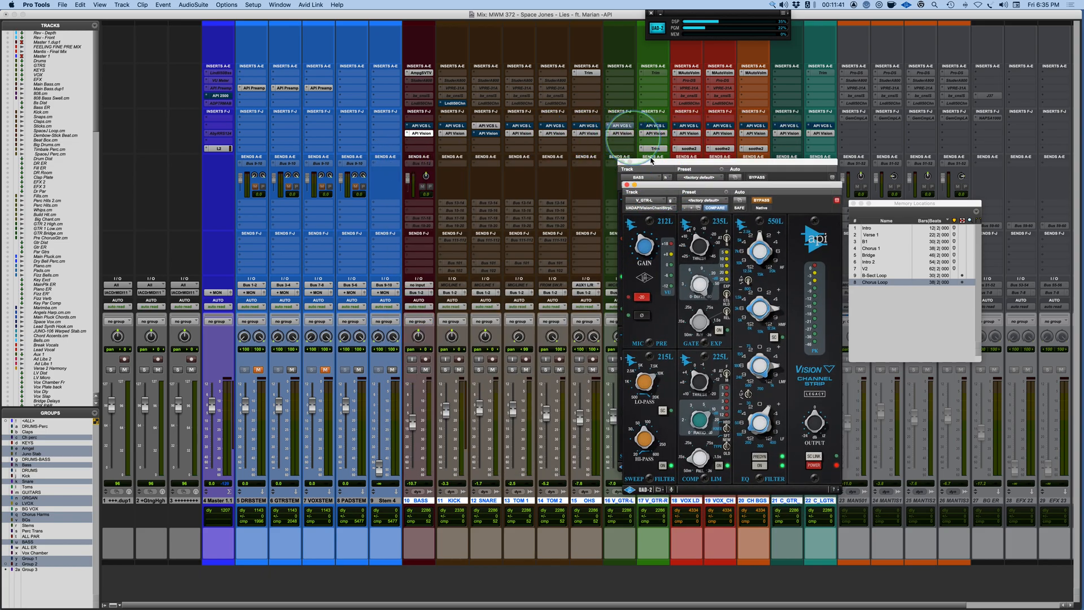
pyautogui.click(624, 162)
pyautogui.moveTo(655, 185); pyautogui.dragTo(425, 164)
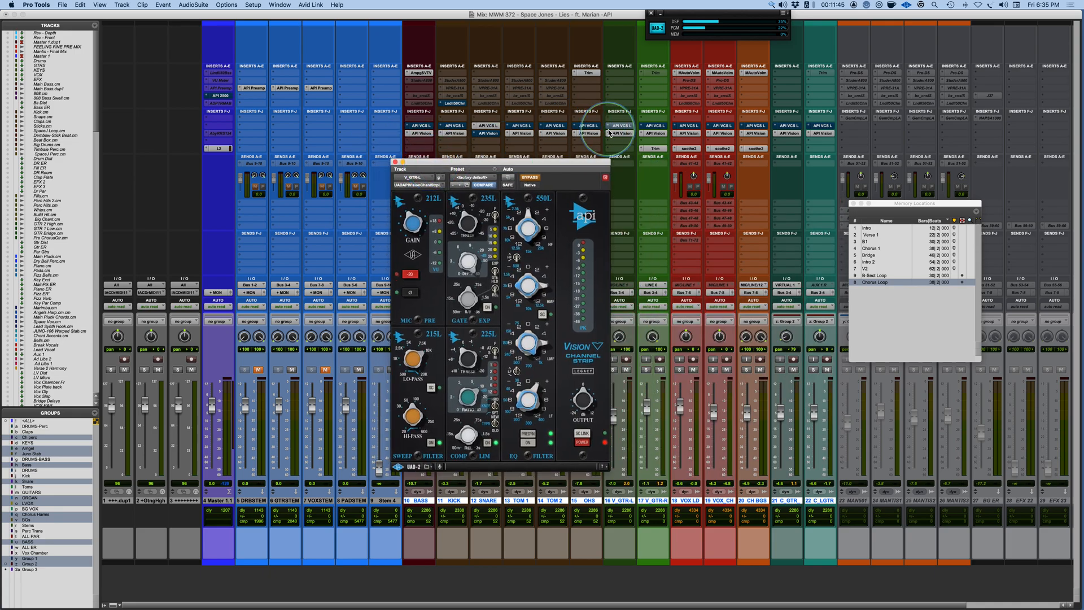
# Keep the V_GTR-L legacy strip window open and place the track's newer Vision strip beside it
pyautogui.click(605, 179)
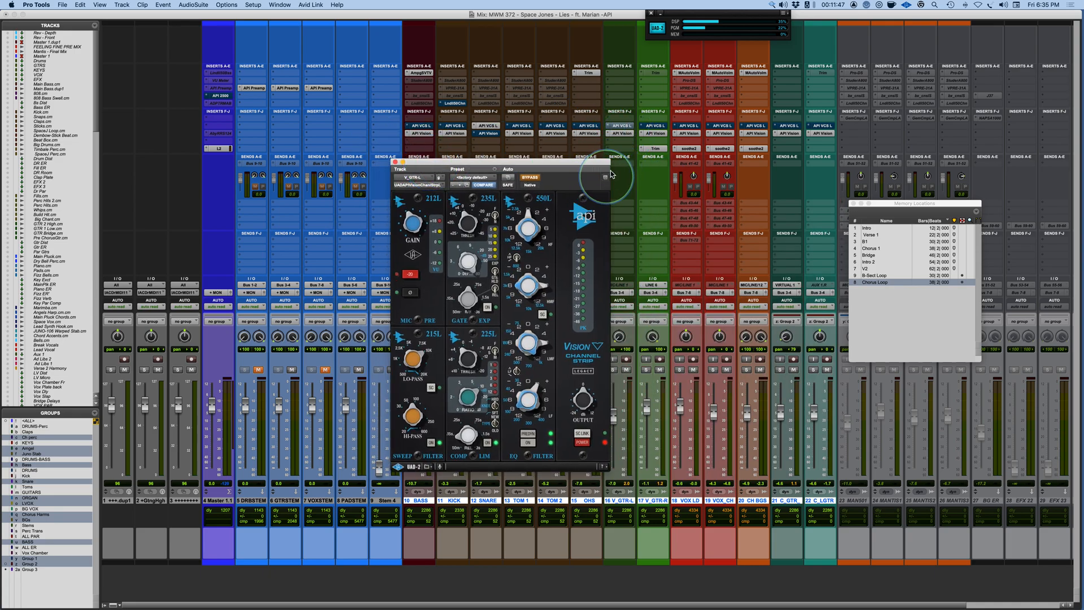
pyautogui.click(621, 133)
pyautogui.moveTo(171, 16); pyautogui.dragTo(772, 161)
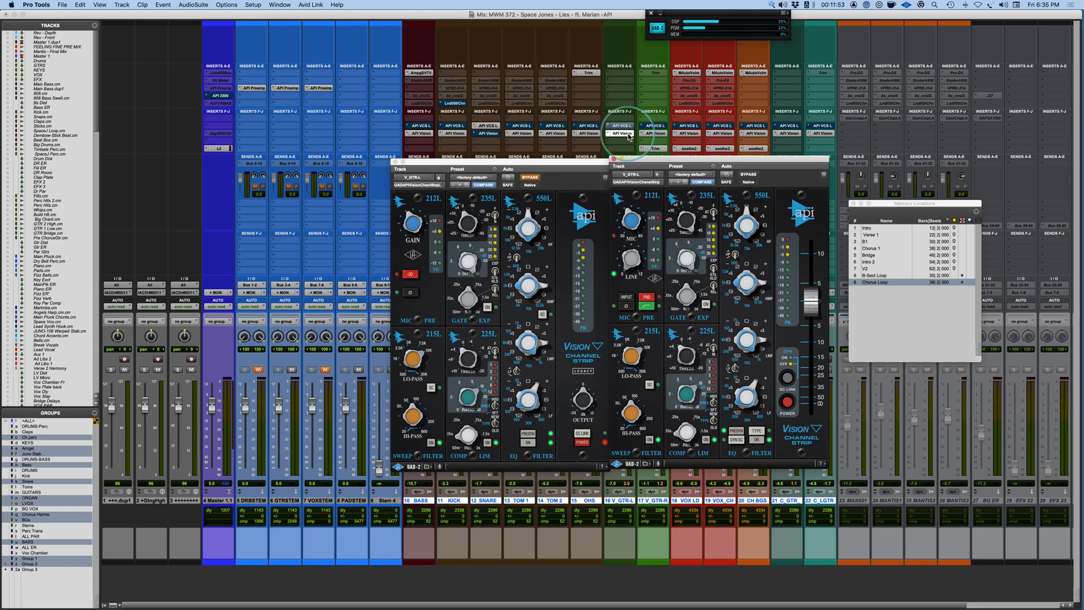
pyautogui.moveTo(641, 167); pyautogui.dragTo(645, 171)
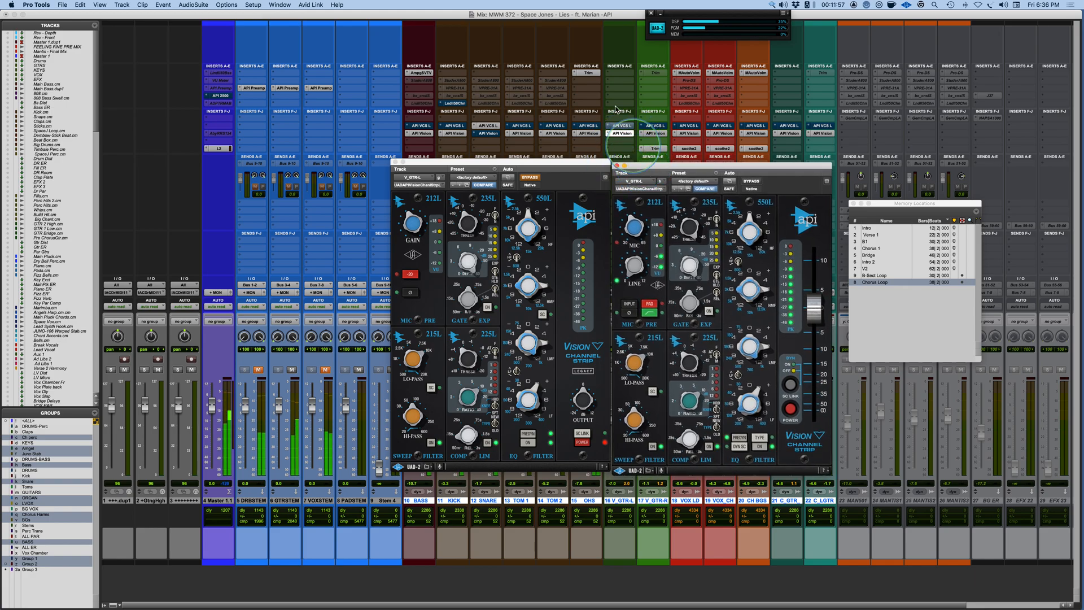
# Alternate V_GTR-L and V_GTR-R between their legacy and newer Vision strips, finishing with the newer strips active and the 550L EQ selected
pyautogui.keyDown('super'); pyautogui.click(623, 136); pyautogui.keyUp('super')
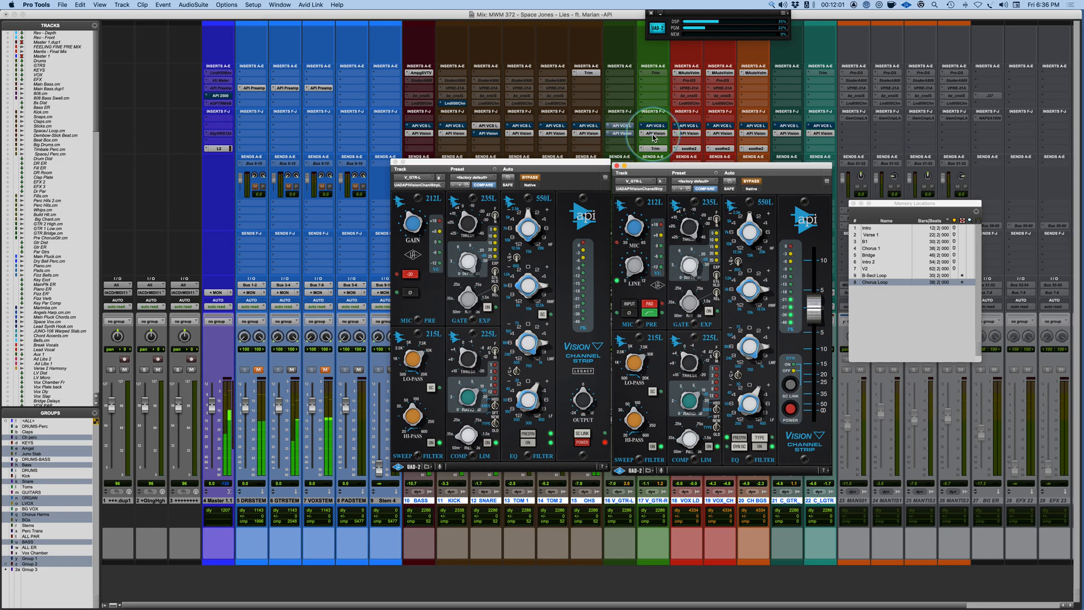
pyautogui.keyDown('super'); pyautogui.click(654, 135); pyautogui.keyUp('super')
pyautogui.keyDown('super'); pyautogui.click(620, 126); pyautogui.keyUp('super')
pyautogui.keyDown('super'); pyautogui.click(655, 127); pyautogui.keyUp('super')
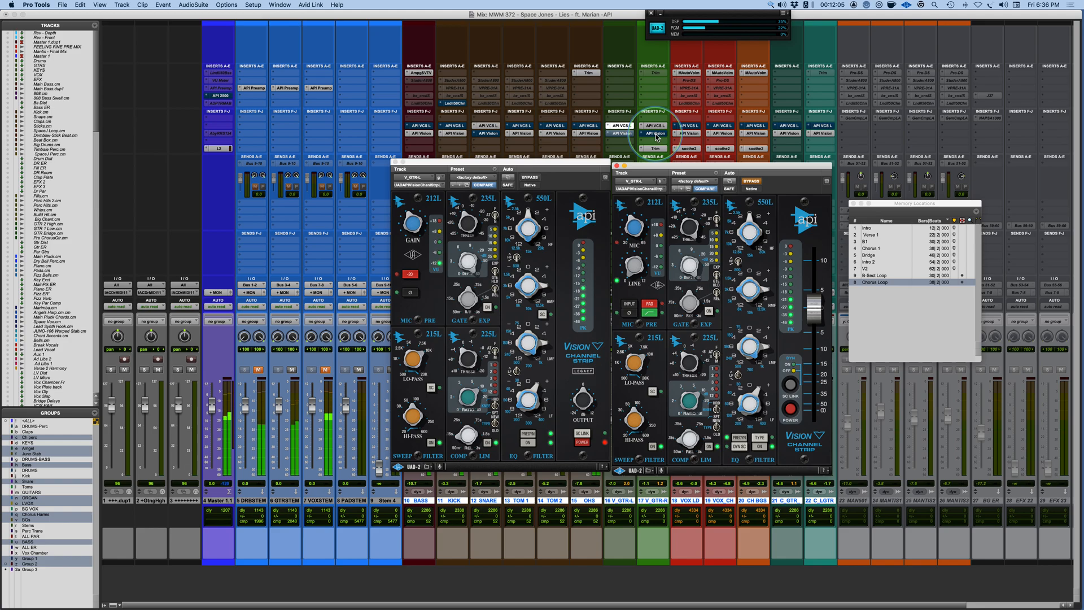
pyautogui.keyDown('super'); pyautogui.click(655, 127); pyautogui.keyUp('super')
pyautogui.keyDown('super'); pyautogui.click(620, 127); pyautogui.keyUp('super')
pyautogui.keyDown('super'); pyautogui.click(620, 135); pyautogui.keyUp('super')
pyautogui.keyDown('super'); pyautogui.click(652, 134); pyautogui.keyUp('super')
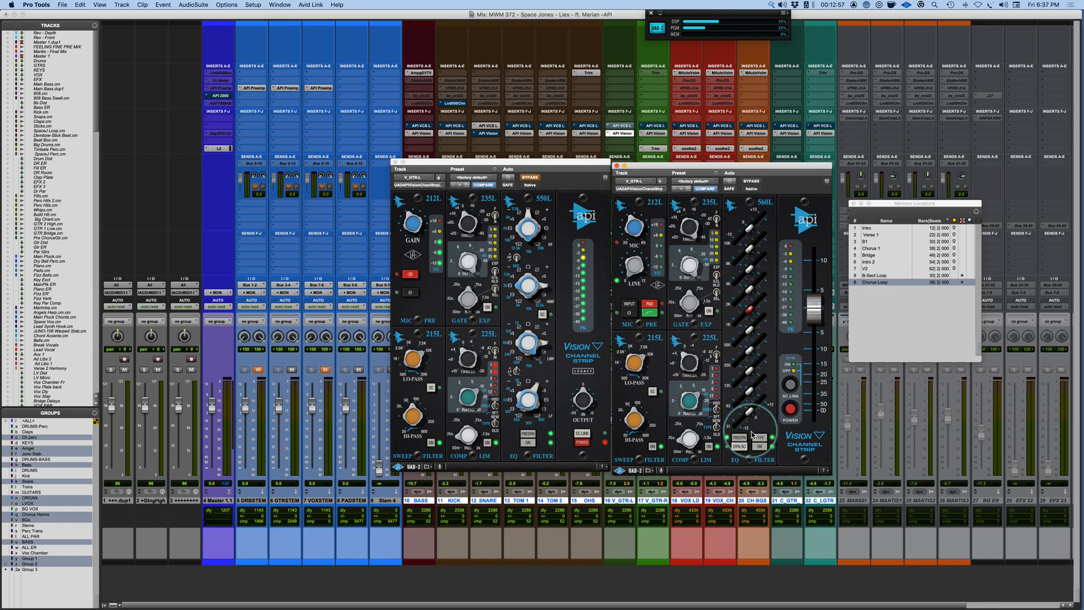
pyautogui.click(761, 438)
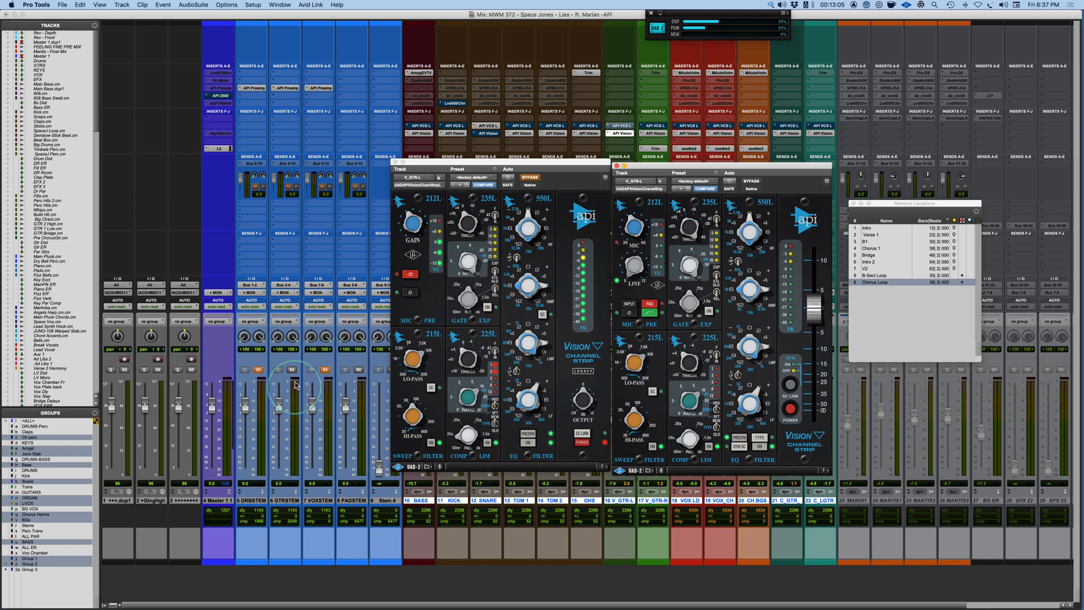
# Mute the GTRSTEM track, unmute VOXSTEM, and play from the V2 memory location
pyautogui.click(325, 372)
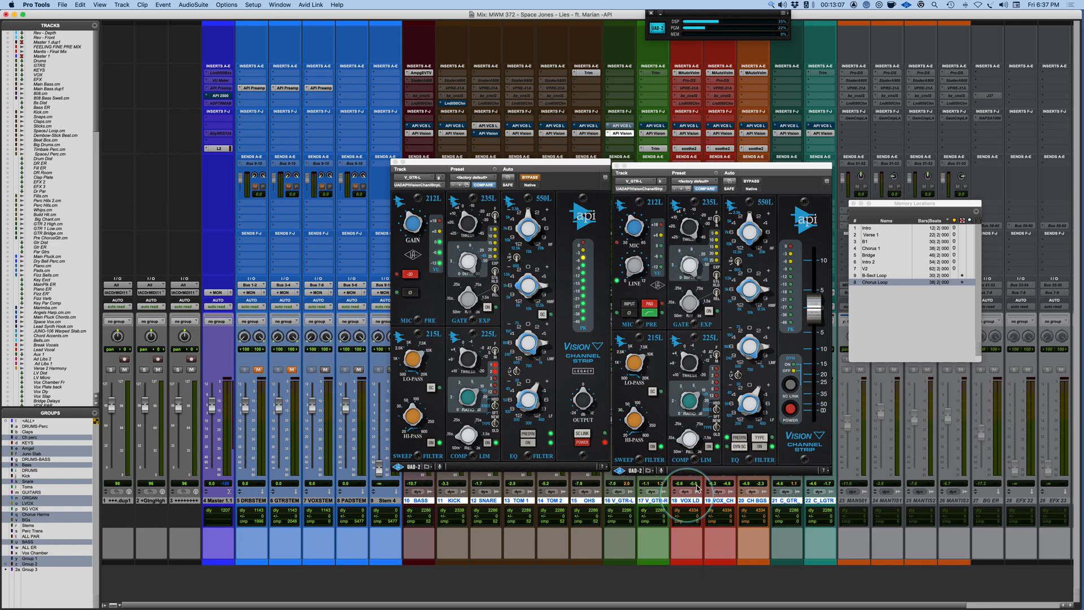
pyautogui.moveTo(708, 169)
pyautogui.mouseDown()
pyautogui.moveTo(870, 157)
pyautogui.moveTo(697, 166)
pyautogui.mouseUp()
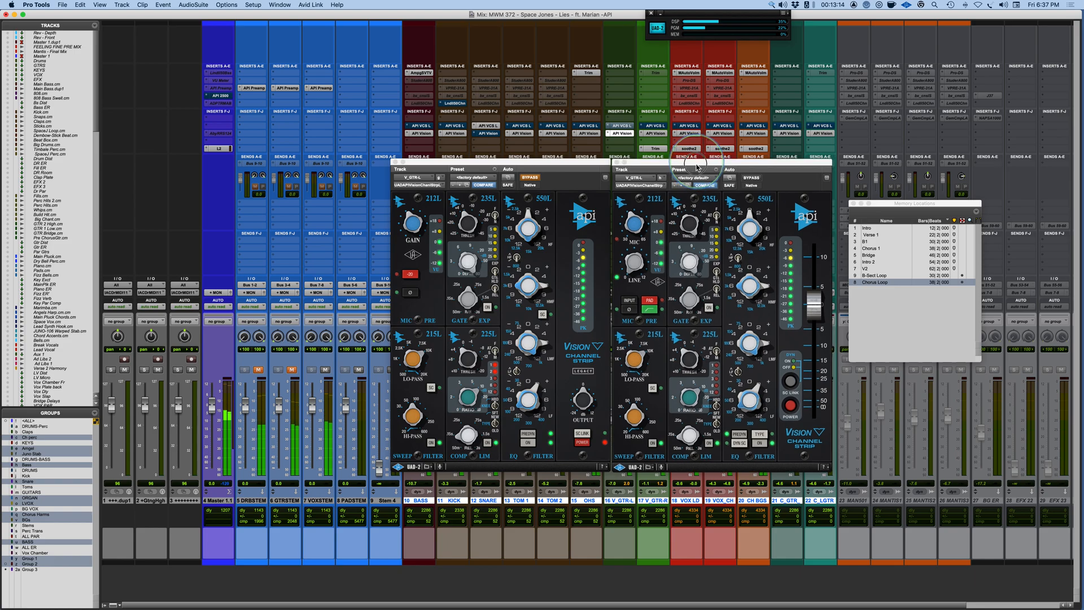
pyautogui.click(868, 268)
pyautogui.press('space')
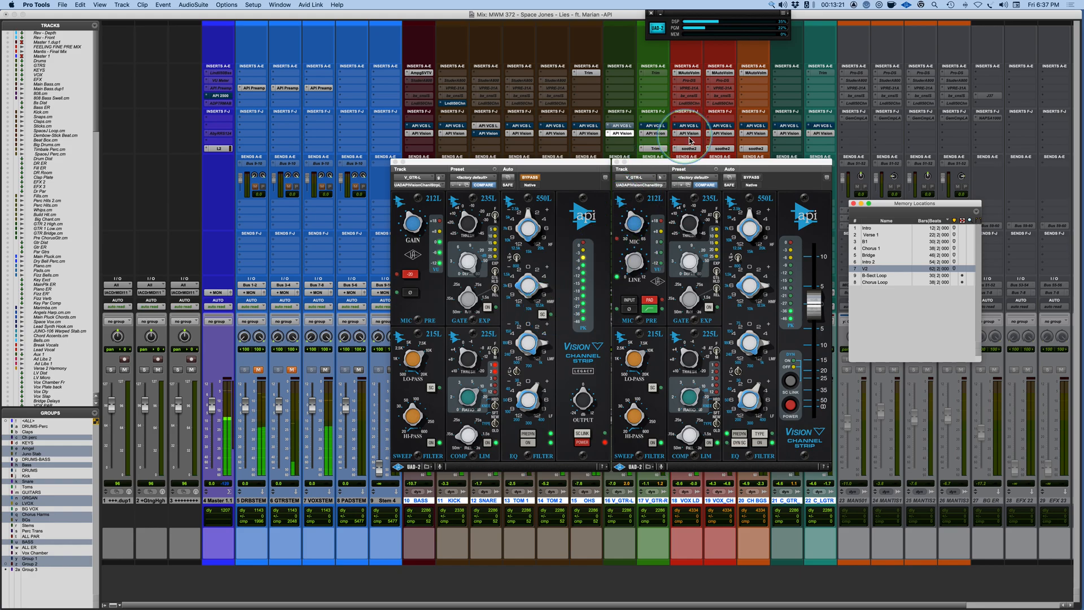
# Close both V_GTR-L plug-in windows and arrange the legacy and newer Vision strips of VOX LD side by side
pyautogui.click(395, 162)
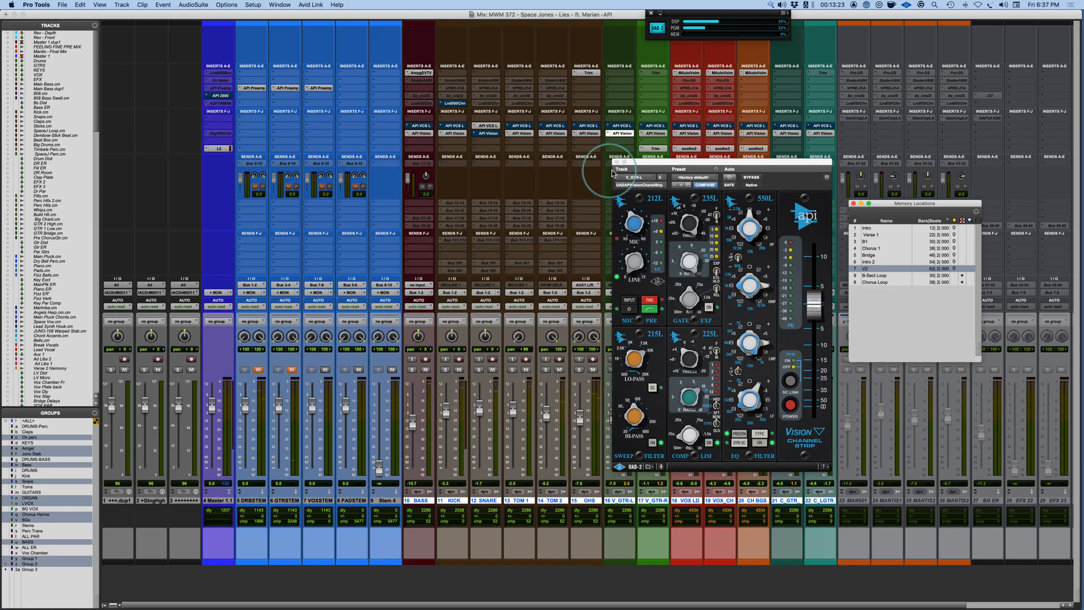
pyautogui.click(616, 162)
pyautogui.click(689, 133)
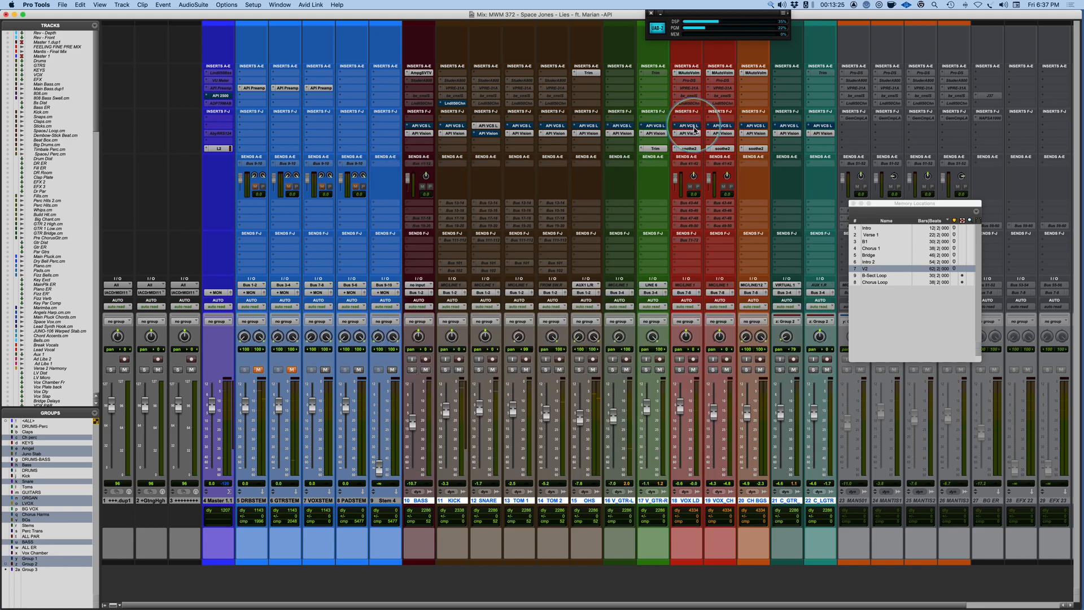
pyautogui.moveTo(141, 31); pyautogui.dragTo(751, 168)
pyautogui.moveTo(187, 17); pyautogui.dragTo(579, 159)
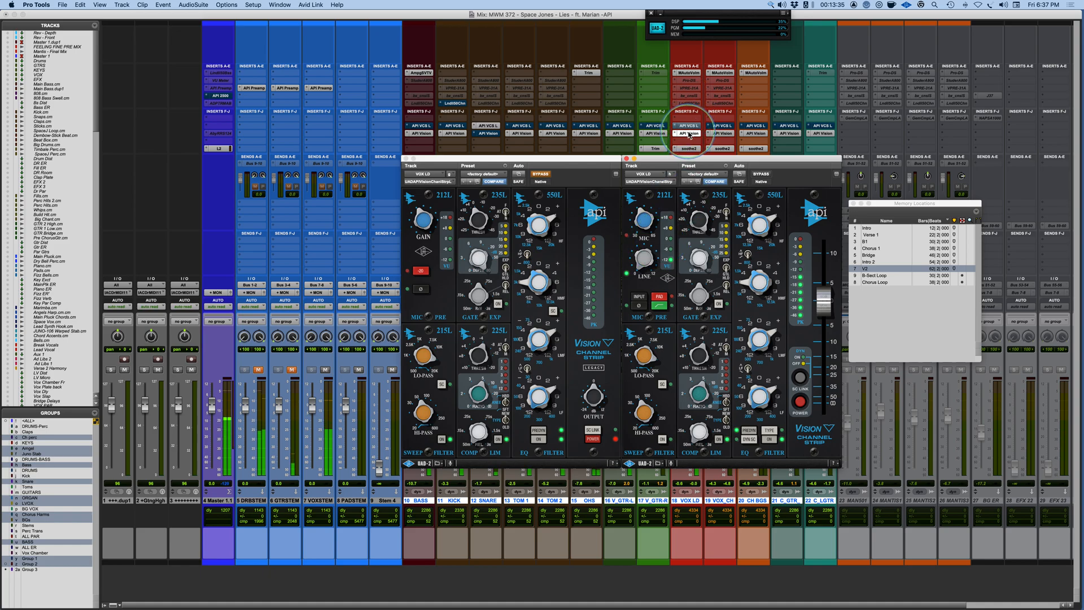
# Alternate VOX LD between its legacy and newer Vision strips during playback, stop, and finish with the newer strip active
pyautogui.keyDown('super'); pyautogui.click(688, 133); pyautogui.keyUp('super')
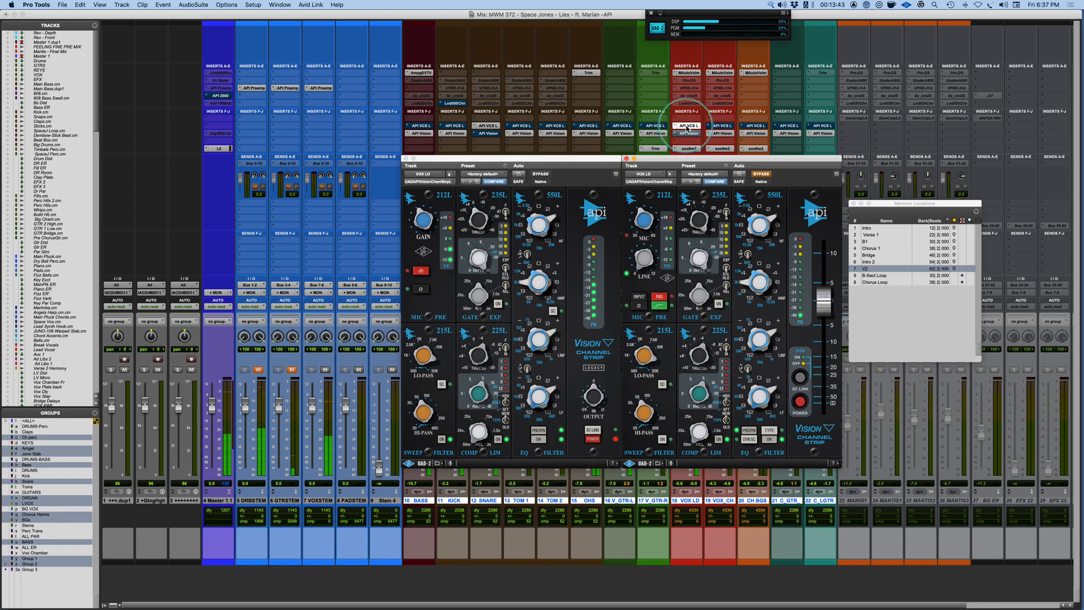
pyautogui.click(690, 134)
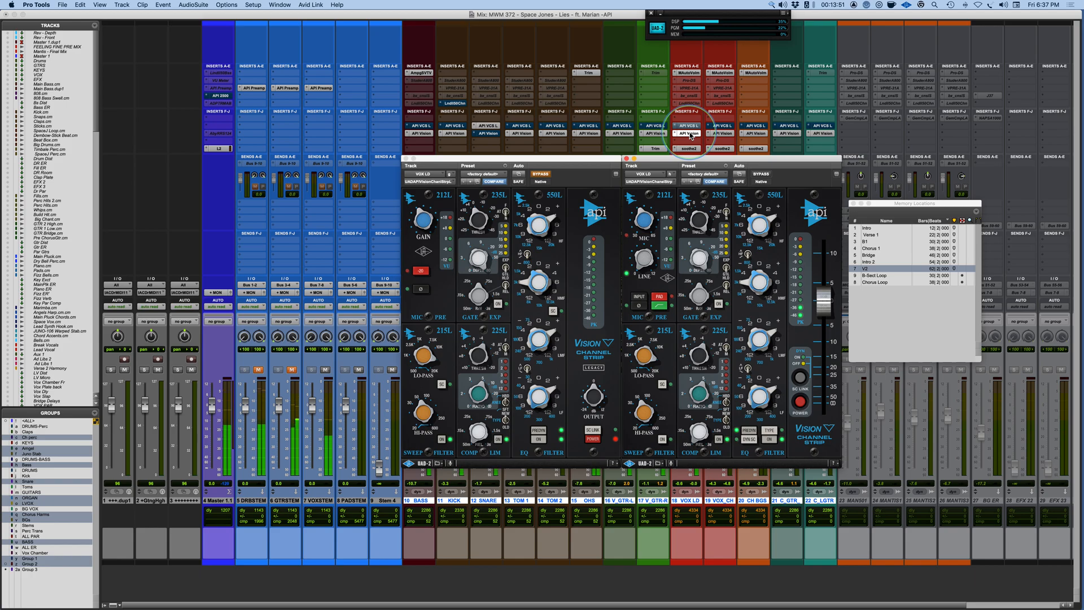
pyautogui.keyDown('super'); pyautogui.click(689, 135); pyautogui.keyUp('super')
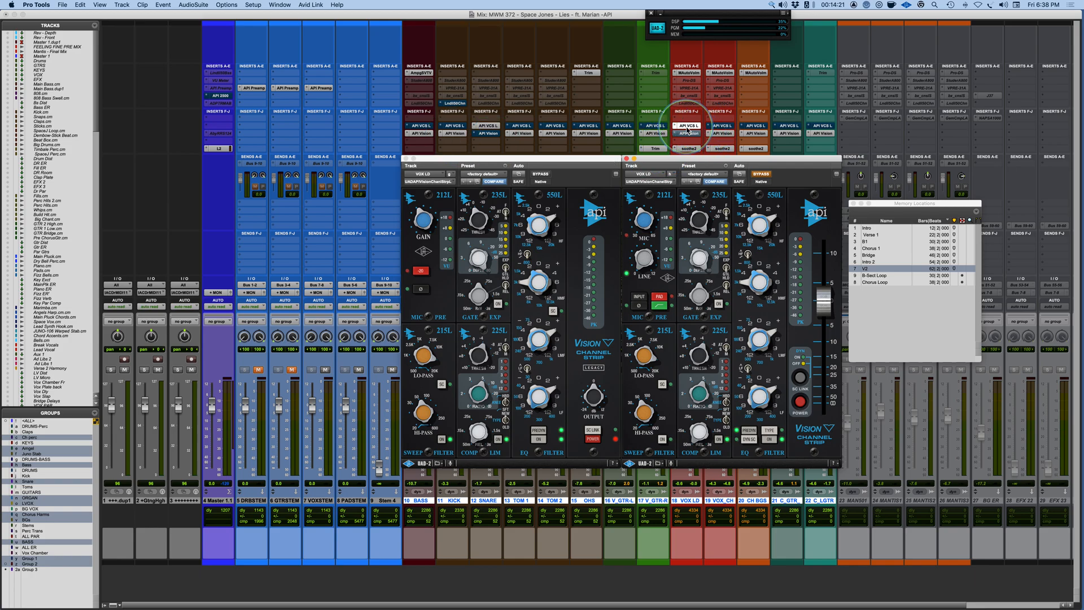
pyautogui.press('space')
pyautogui.click(689, 134)
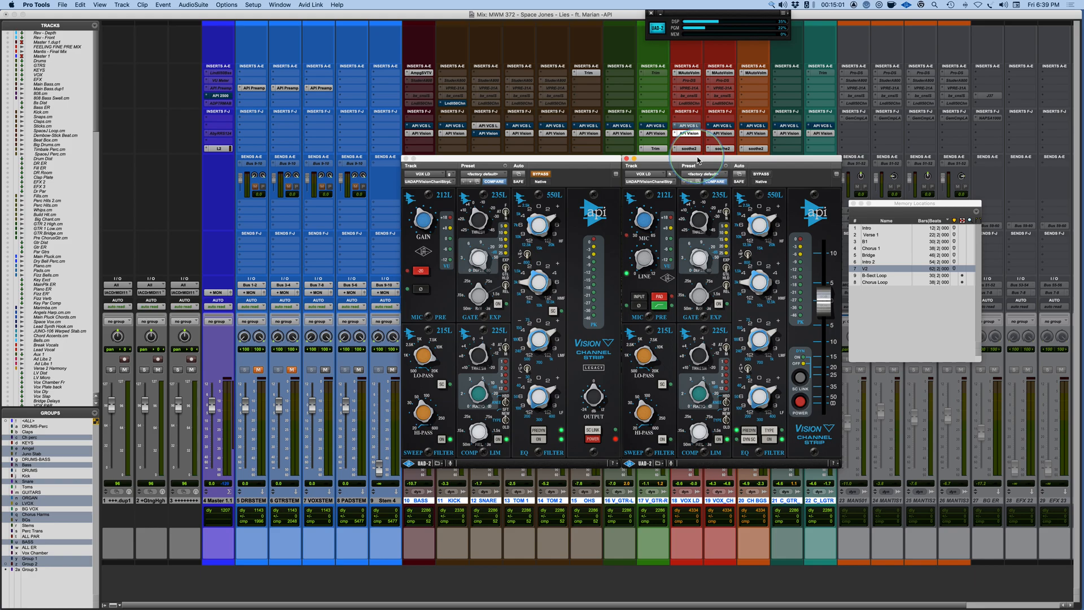
# Switch the newer VOX LD strip's EQ type between 550L and 560L, finishing on 550L
pyautogui.click(768, 431)
pyautogui.click(768, 431)
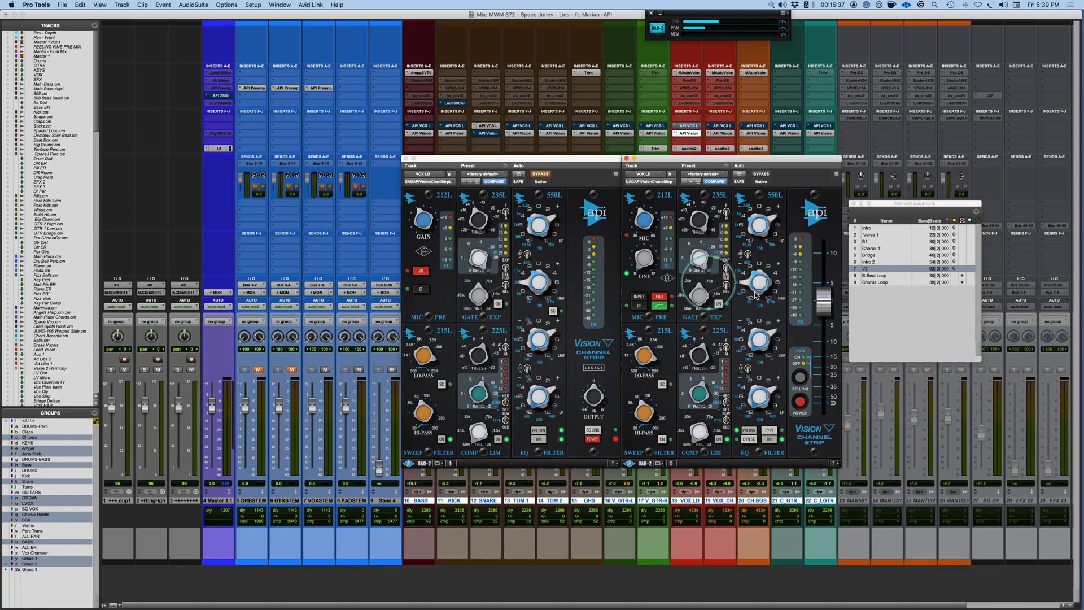
pyautogui.click(775, 431)
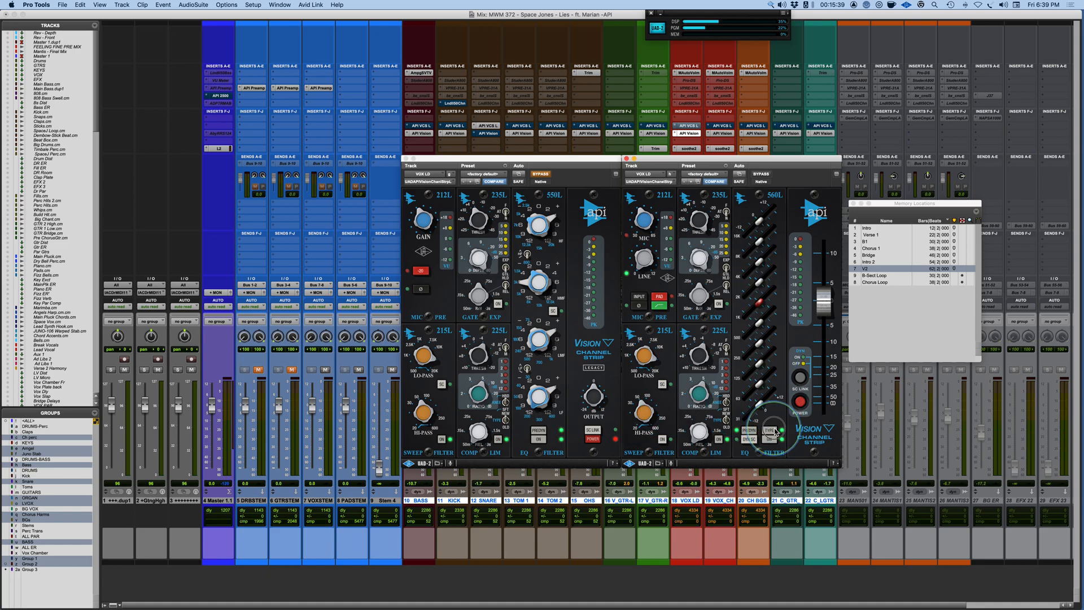
pyautogui.click(775, 431)
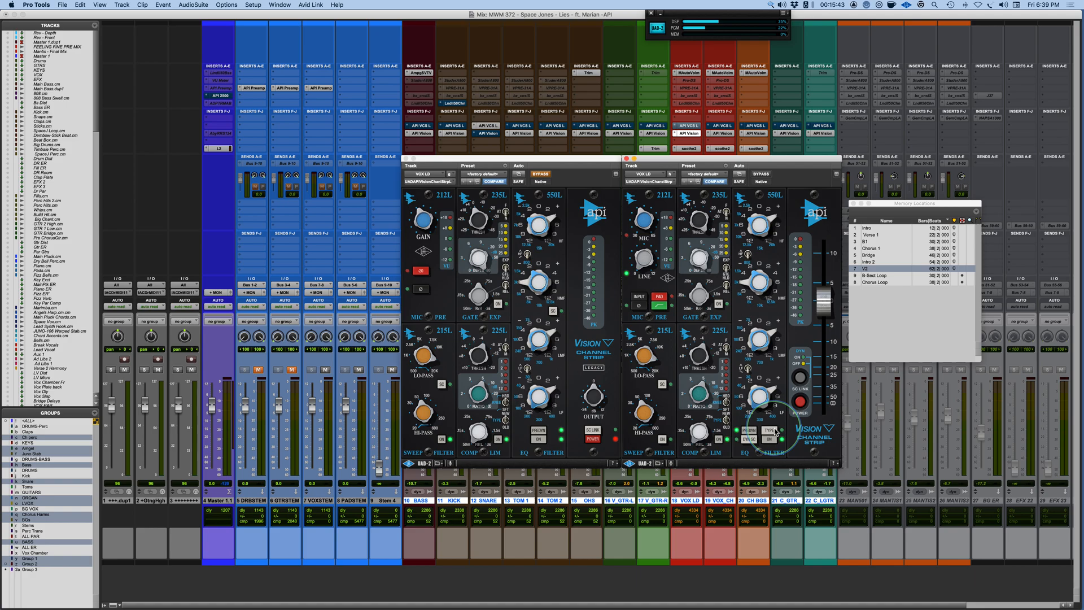
# Bring up the legacy Vision strip of V_GTR-L and close all the channel strip windows
pyautogui.click(621, 134)
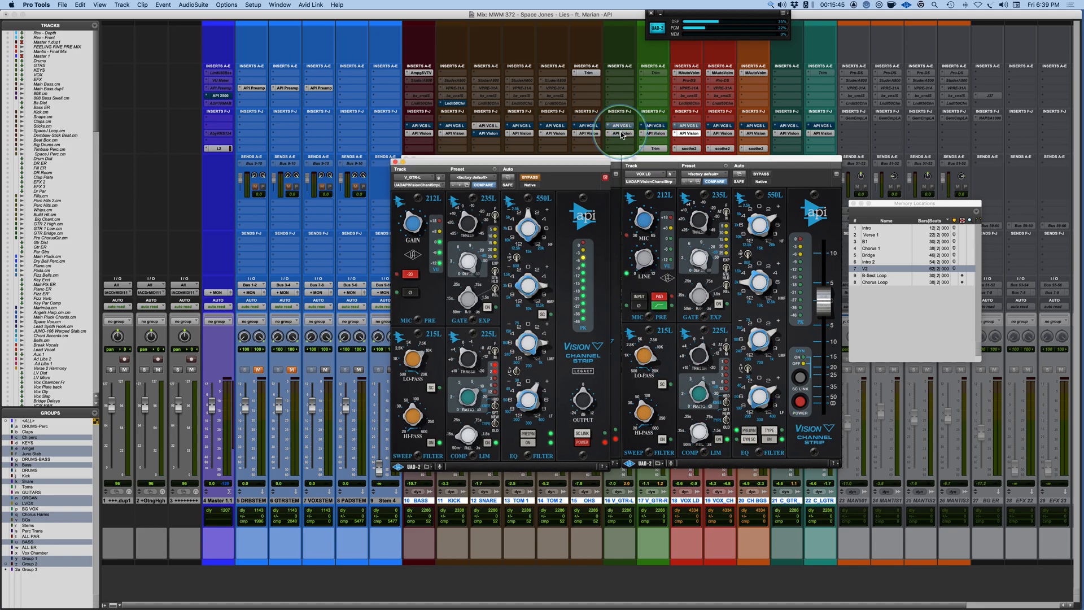
pyautogui.click(395, 162)
pyautogui.click(626, 160)
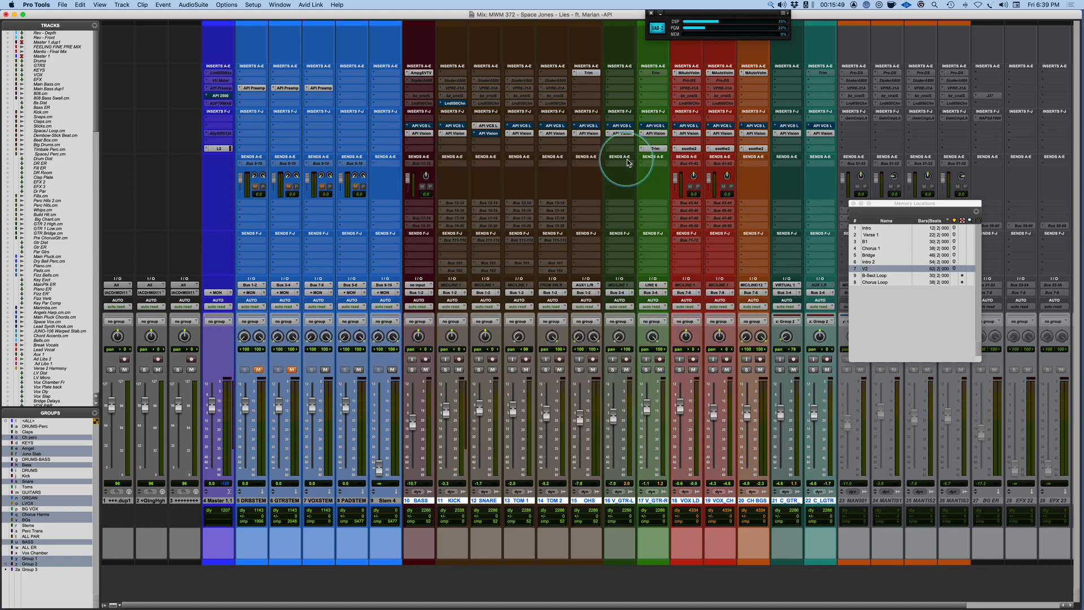
# Bring up the newer Vision strip of V_GTR-L, solo the track and set the strip's EQ type to 560L
pyautogui.click(622, 133)
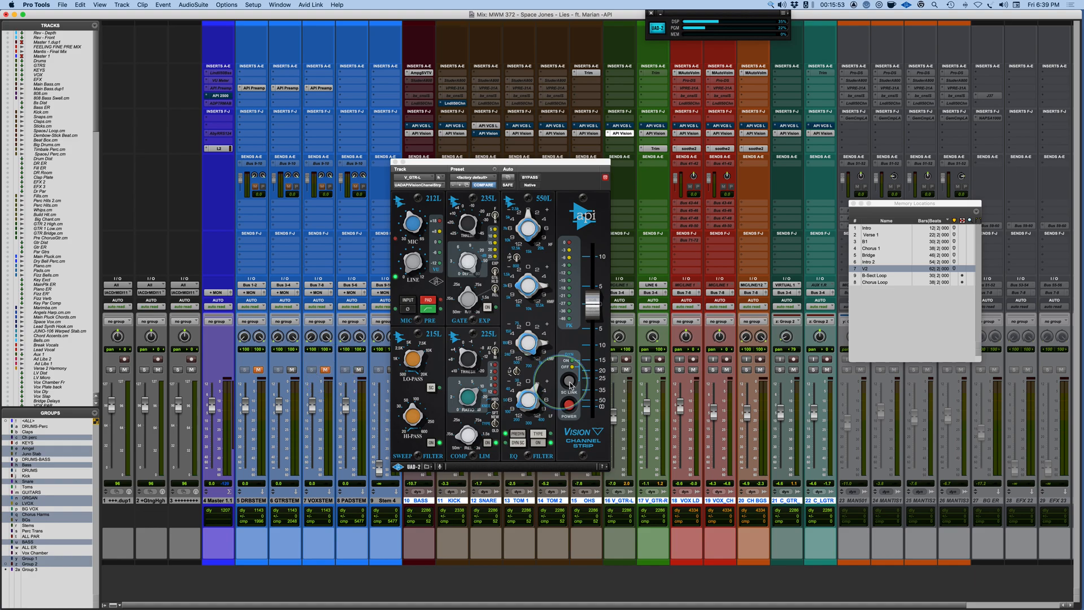
pyautogui.click(615, 369)
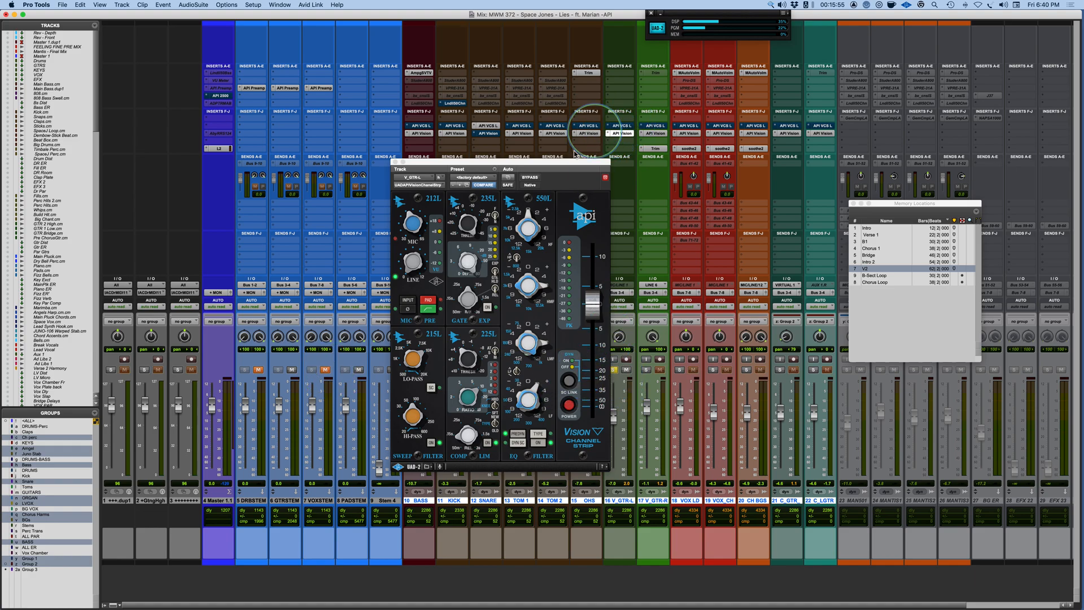
pyautogui.moveTo(567, 162); pyautogui.dragTo(547, 154)
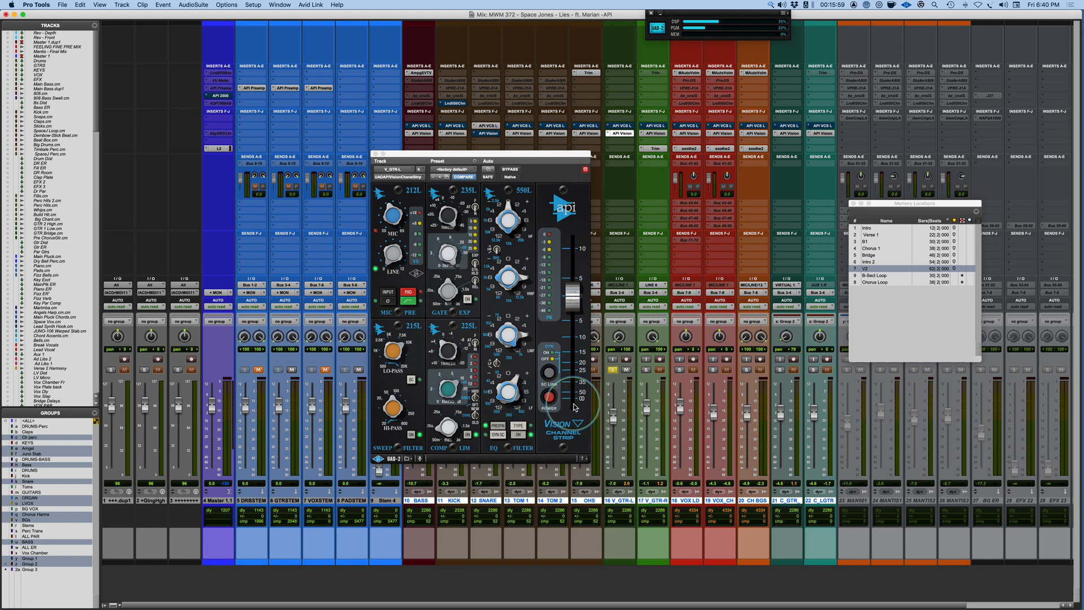
pyautogui.click(517, 425)
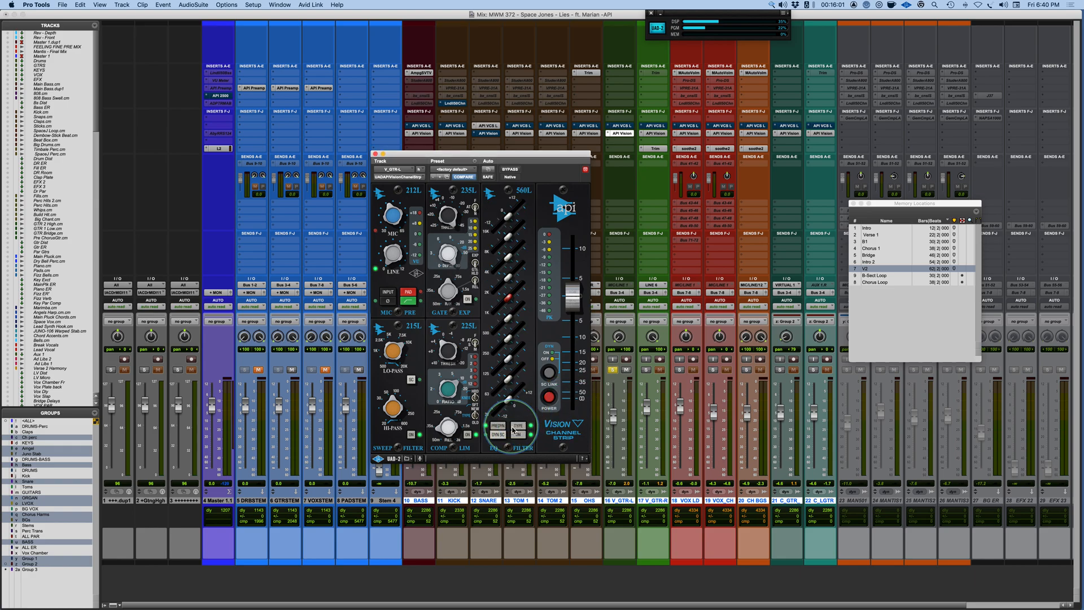
# Audition the soloed guitar from the Bridge and Chorus 1 memory locations, settling on Chorus Loop
pyautogui.click(875, 255)
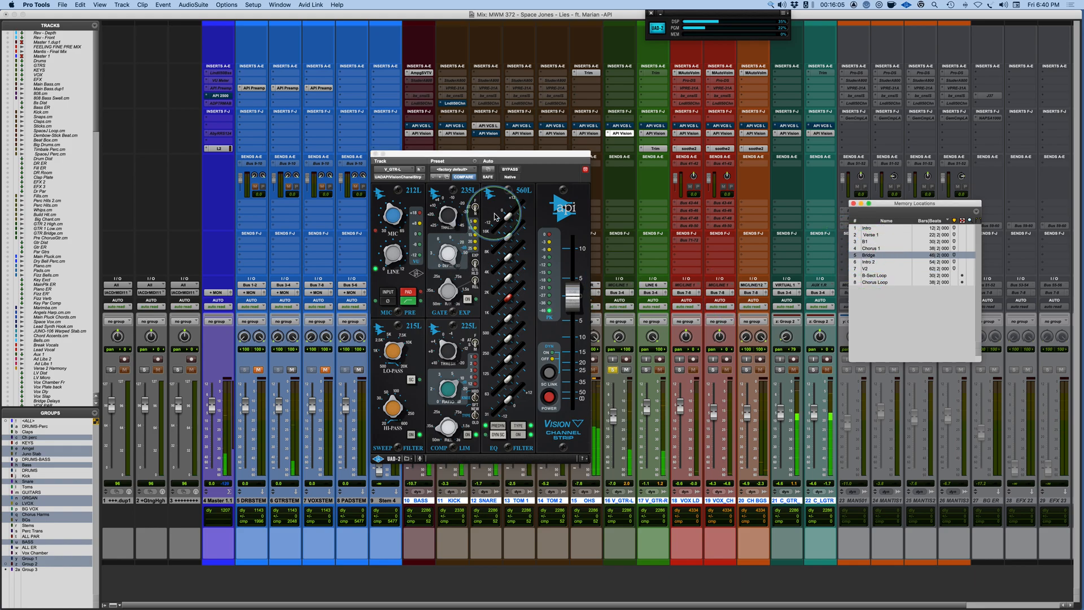
pyautogui.click(869, 249)
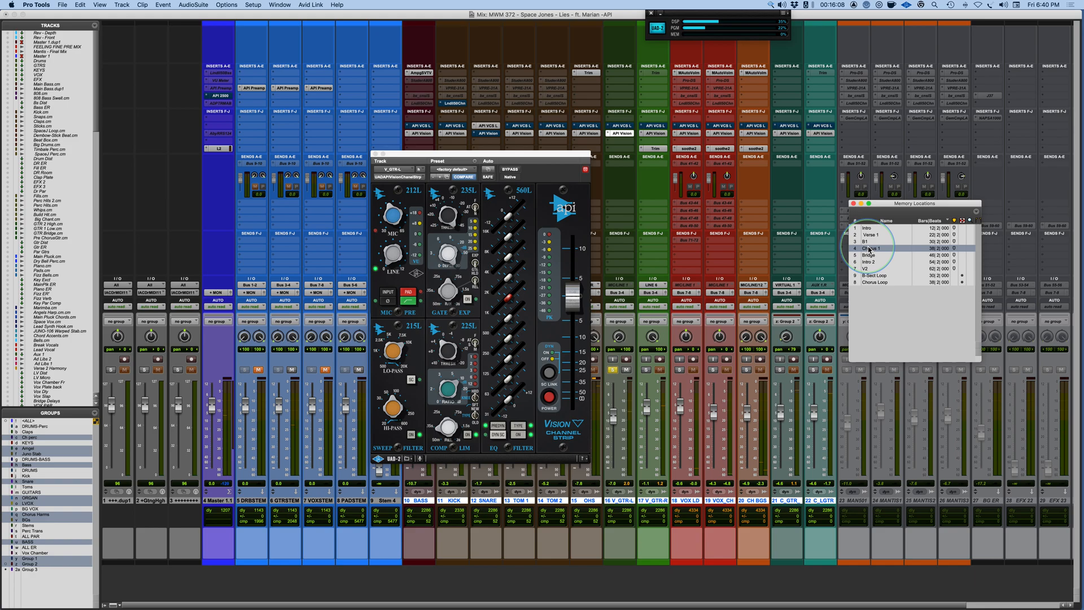
pyautogui.click(872, 283)
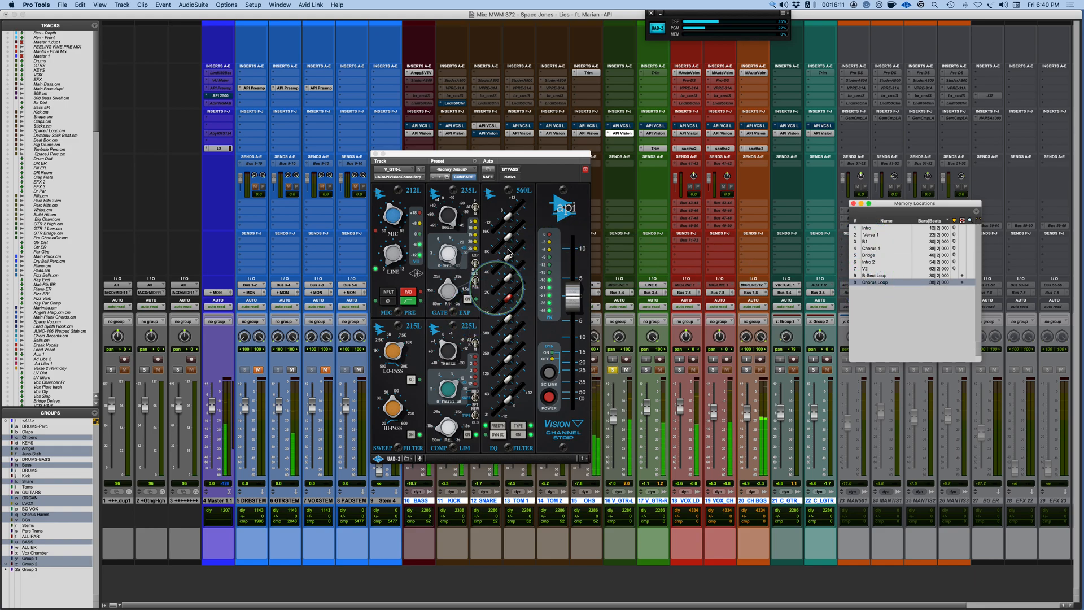
# Adjust V_GTR-L's 560L graphic EQ by ear during playback, pulling down the highest and lowest bands
pyautogui.moveTo(510, 280); pyautogui.dragTo(509, 316)
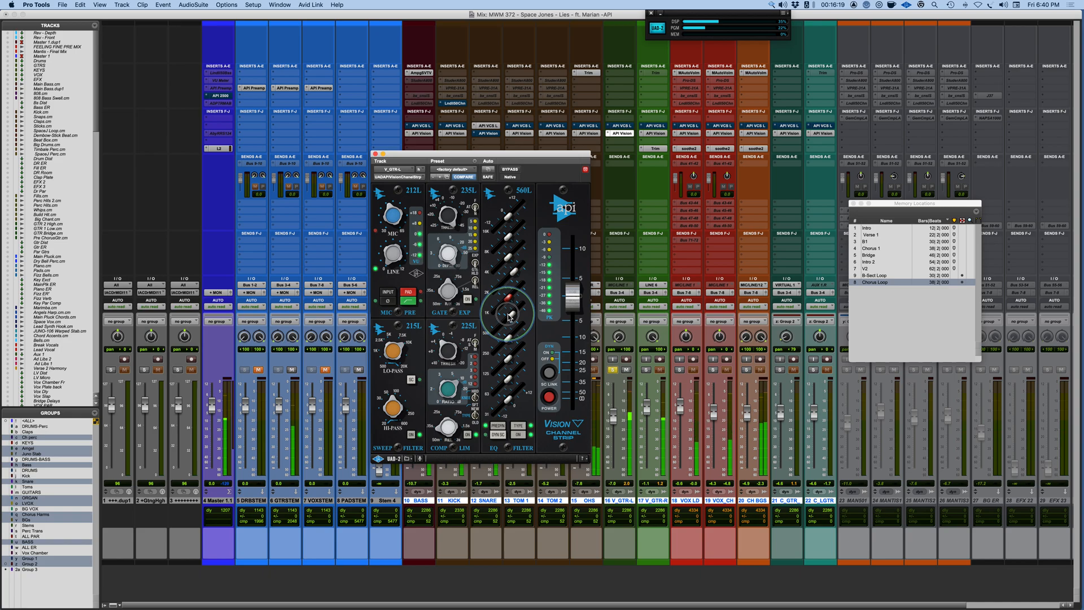
pyautogui.moveTo(507, 399)
pyautogui.mouseDown()
pyautogui.moveTo(501, 406)
pyautogui.moveTo(505, 384)
pyautogui.mouseUp()
pyautogui.moveTo(504, 218); pyautogui.dragTo(509, 237)
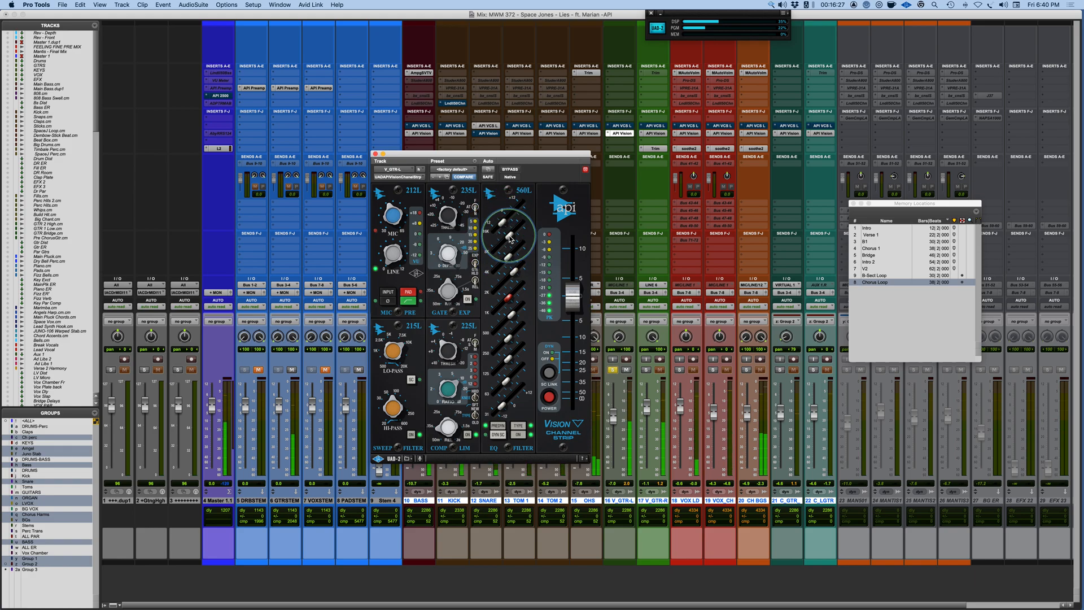
# Compare V_GTR-L's 550L and 560L EQs, refine the 560L's middle bands, and leave the strip on 560L
pyautogui.click(518, 427)
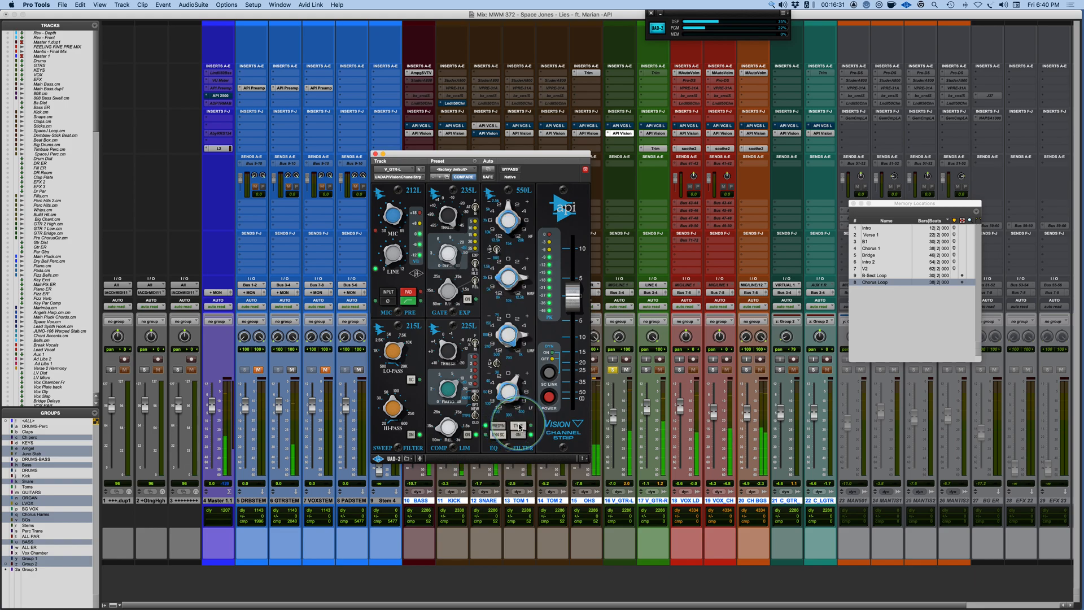
pyautogui.click(518, 426)
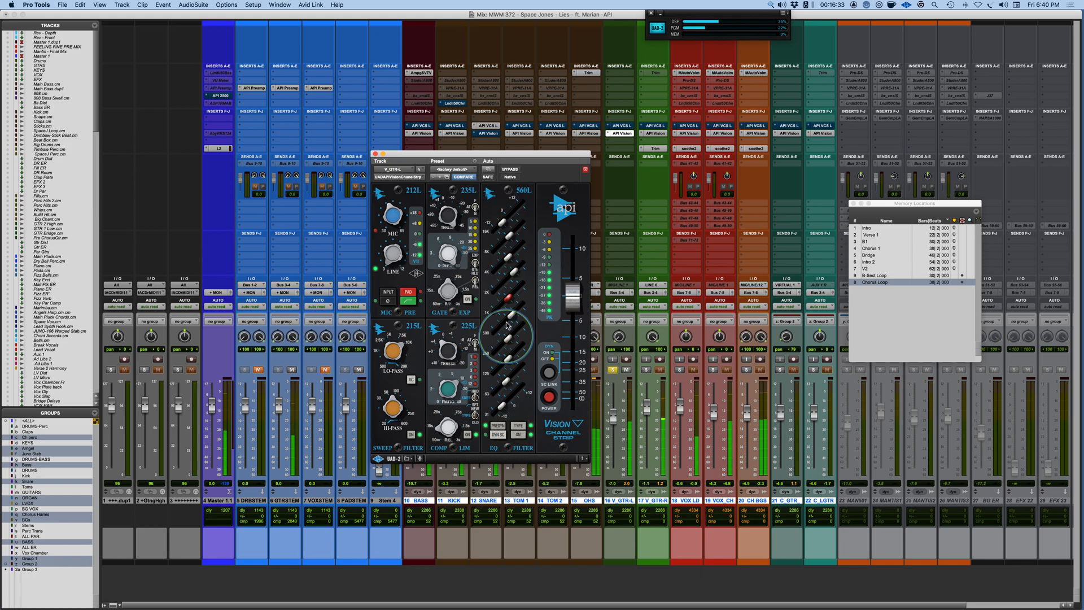
pyautogui.moveTo(509, 240); pyautogui.dragTo(511, 260)
pyautogui.moveTo(508, 298); pyautogui.dragTo(510, 297)
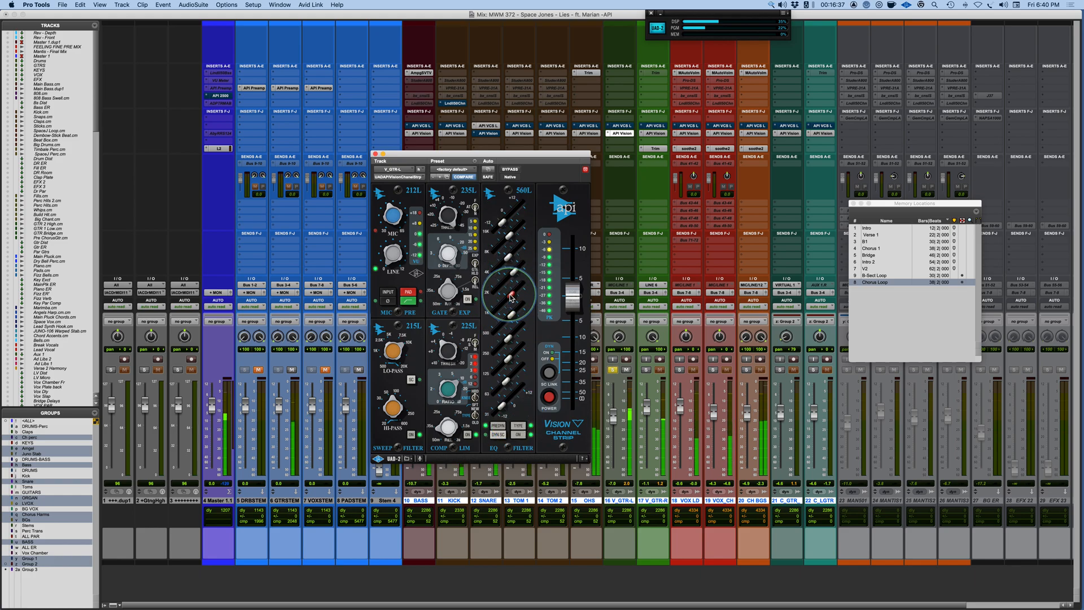
pyautogui.click(523, 427)
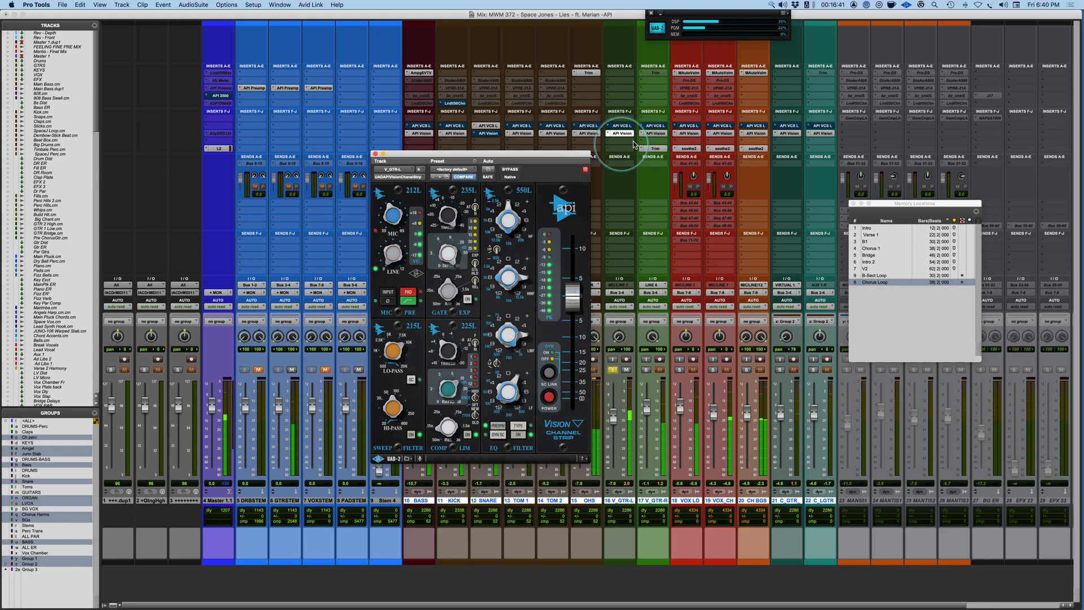
pyautogui.click(656, 134)
pyautogui.click(621, 133)
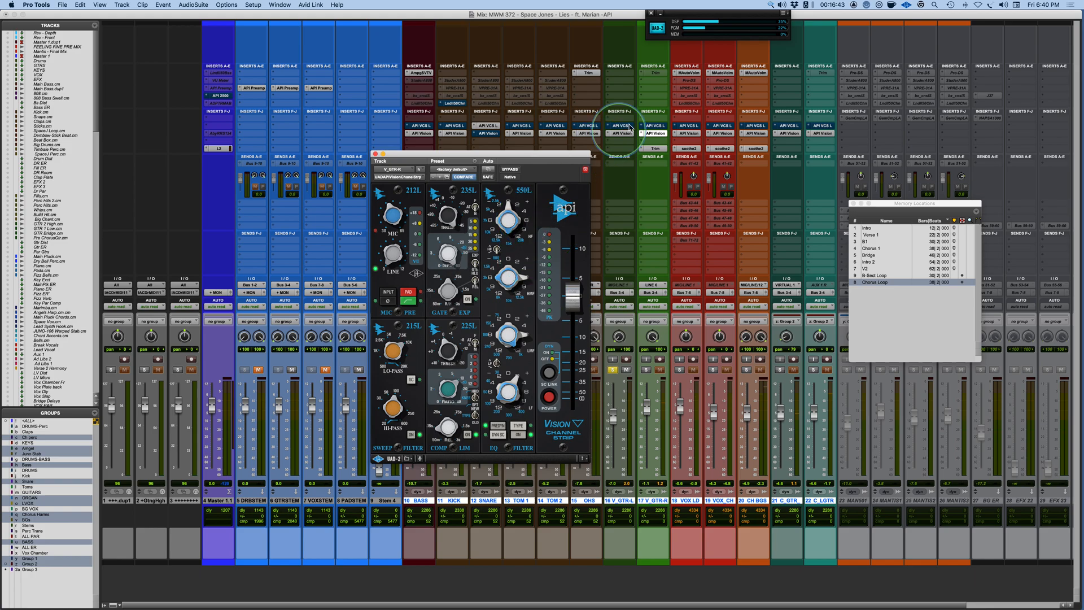
pyautogui.click(517, 425)
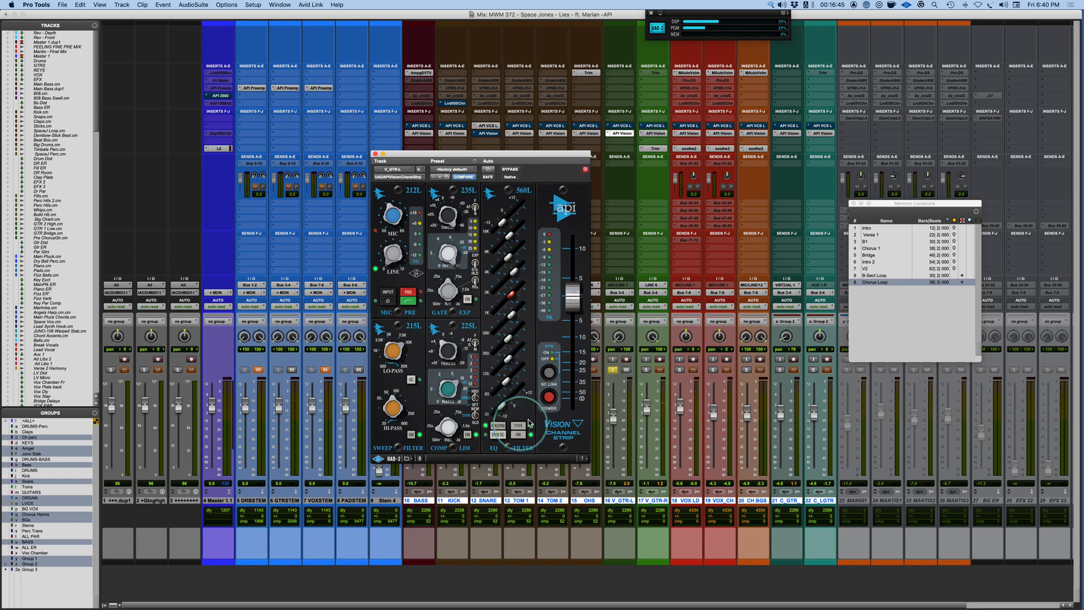
# Bring up the newer Vision strip of V_GTR-R, solo the track and set its EQ type to 560L
pyautogui.click(658, 134)
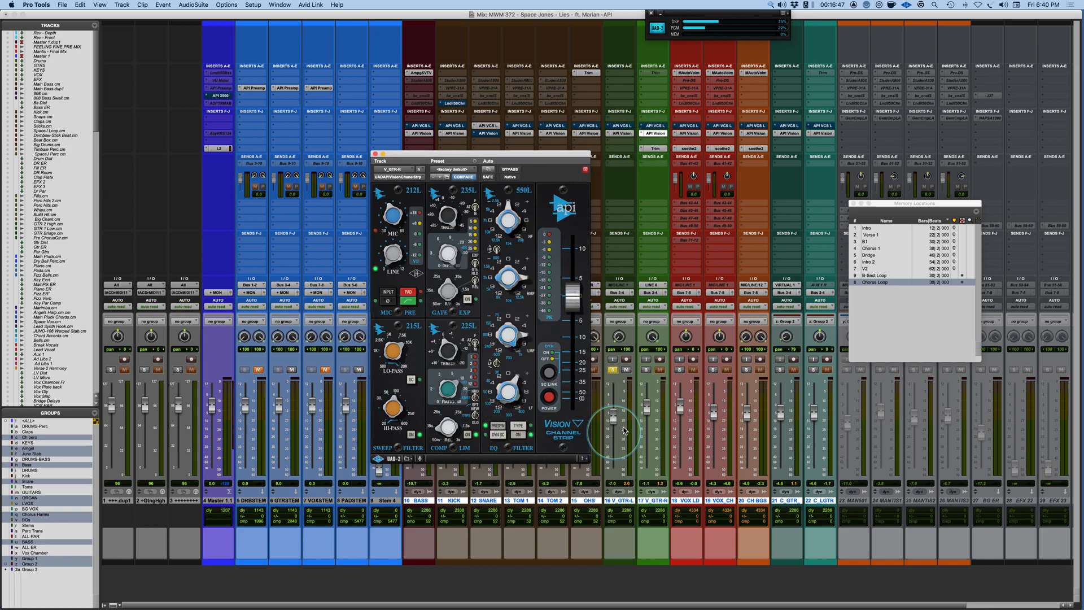
pyautogui.click(646, 370)
pyautogui.click(520, 426)
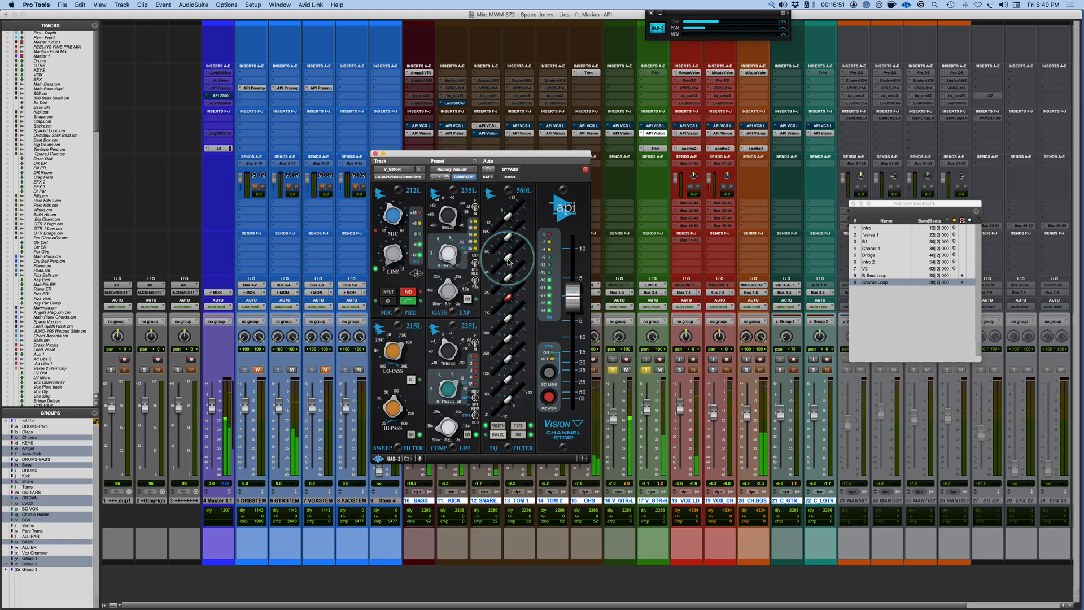
# Shape V_GTR-R's 560L graphic EQ bands by ear and check the curve against the 550L, finishing on 560L
pyautogui.moveTo(506, 257); pyautogui.dragTo(509, 252)
pyautogui.moveTo(508, 317); pyautogui.dragTo(505, 238)
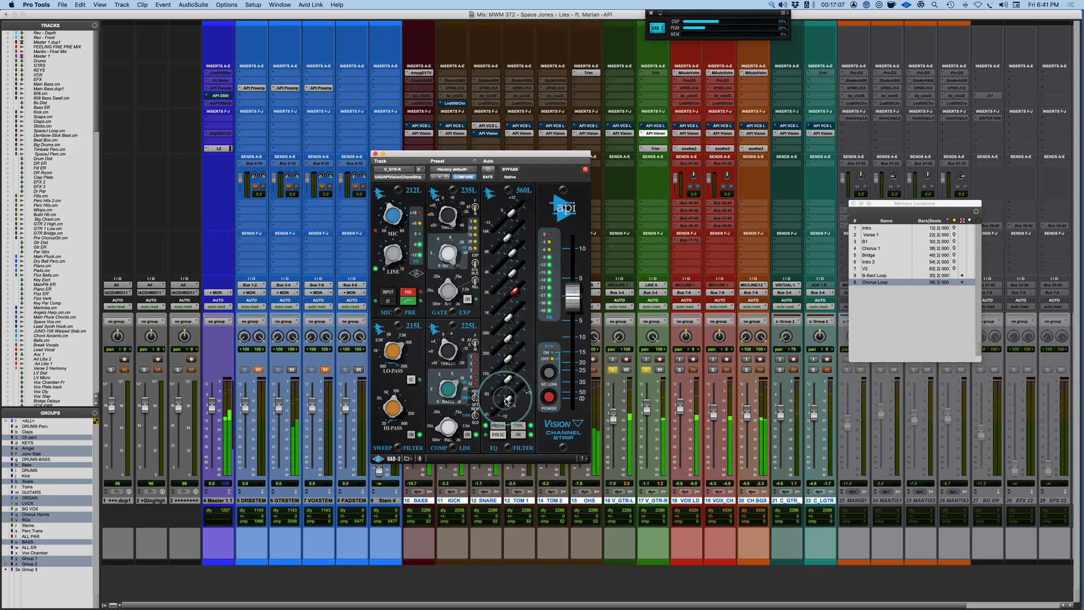
pyautogui.moveTo(513, 377)
pyautogui.mouseDown()
pyautogui.moveTo(502, 382)
pyautogui.moveTo(519, 345)
pyautogui.moveTo(507, 358)
pyautogui.mouseUp()
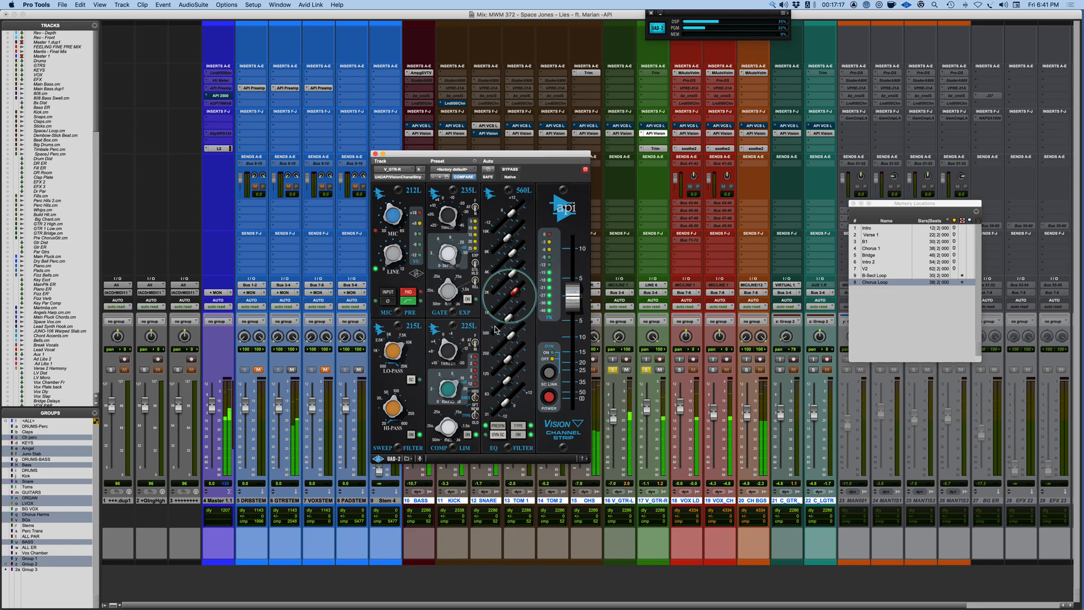
pyautogui.click(517, 426)
pyautogui.click(517, 426)
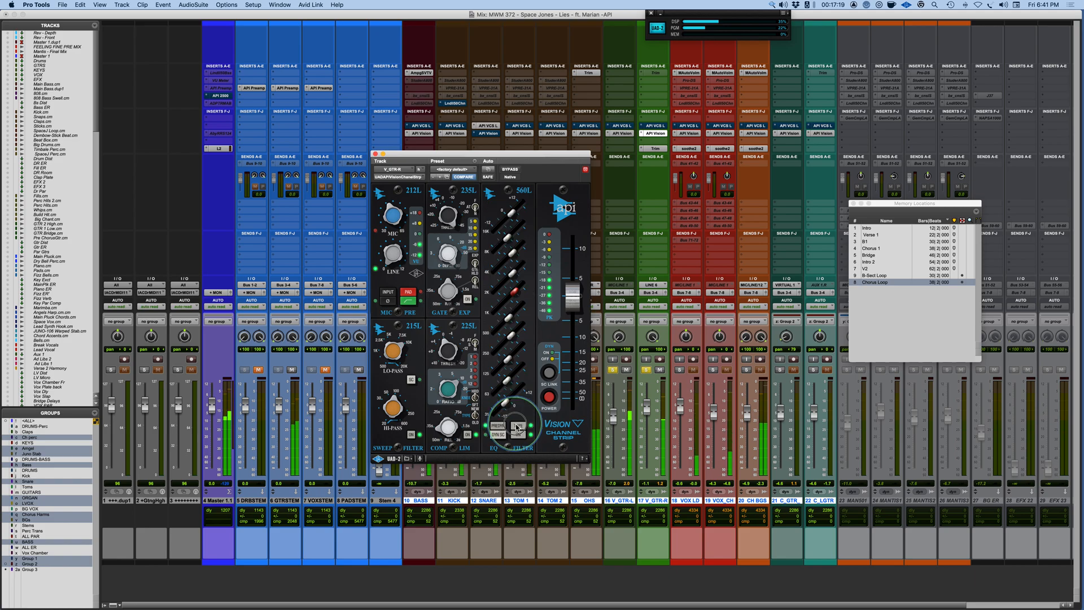
# Unsolo V_GTR-R and V_GTR-L and place both tracks' newer Vision strips side by side
pyautogui.click(646, 369)
pyautogui.click(613, 369)
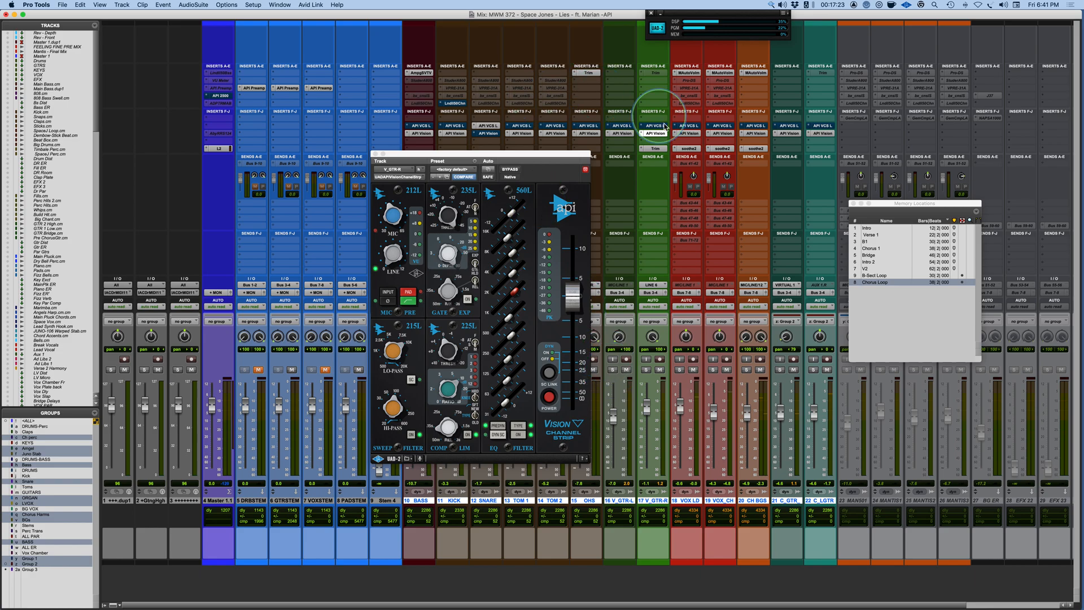
pyautogui.click(621, 133)
pyautogui.moveTo(179, 11); pyautogui.dragTo(319, 141)
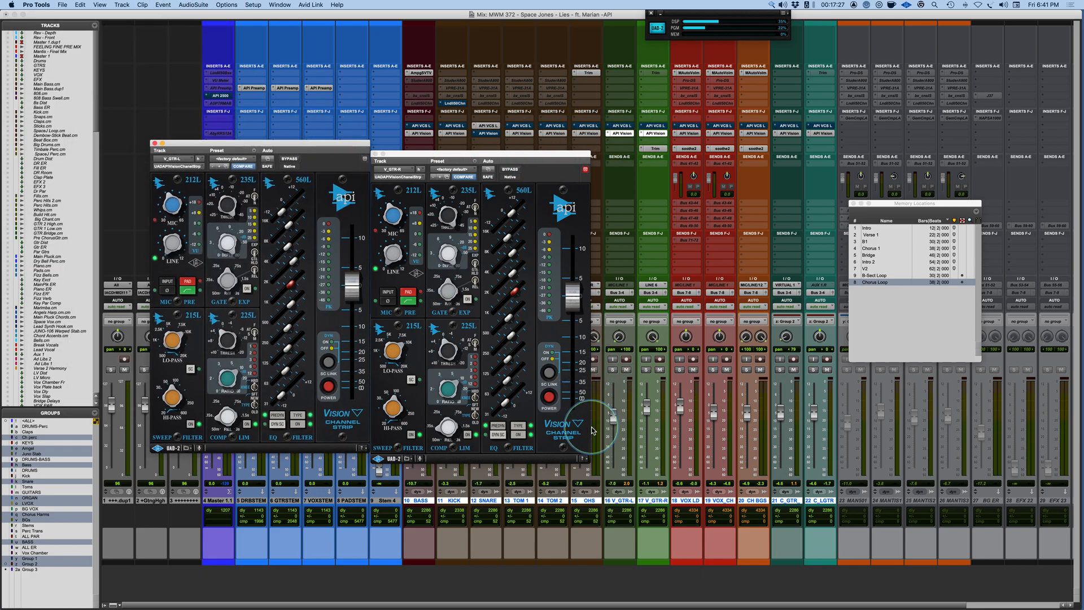
# Switch both guitar strips' EQ to 550L during playback for comparison, and return both to 560L
pyautogui.click(300, 416)
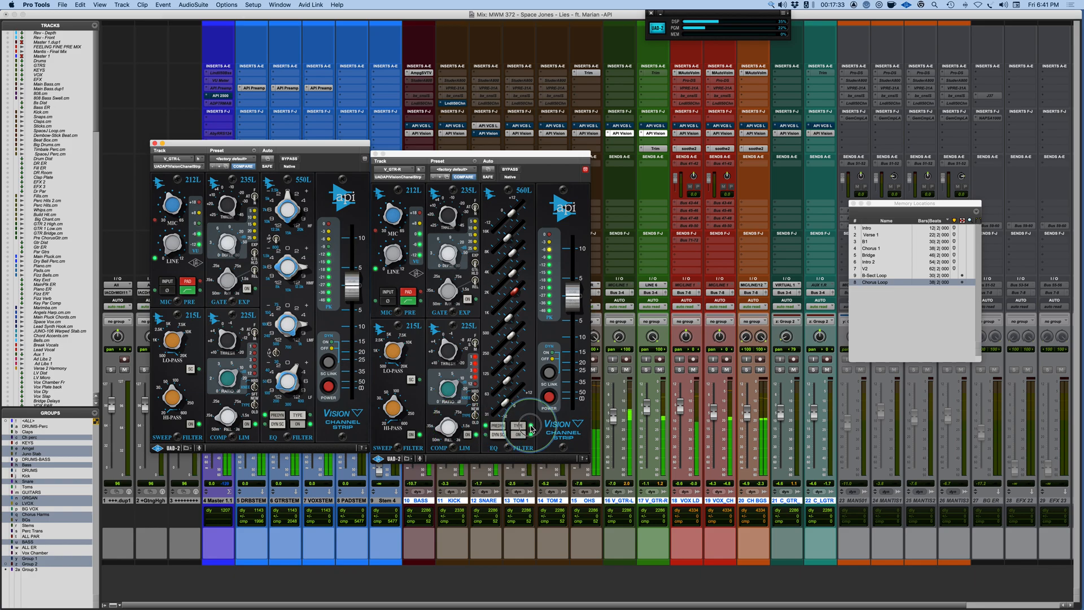
pyautogui.click(518, 425)
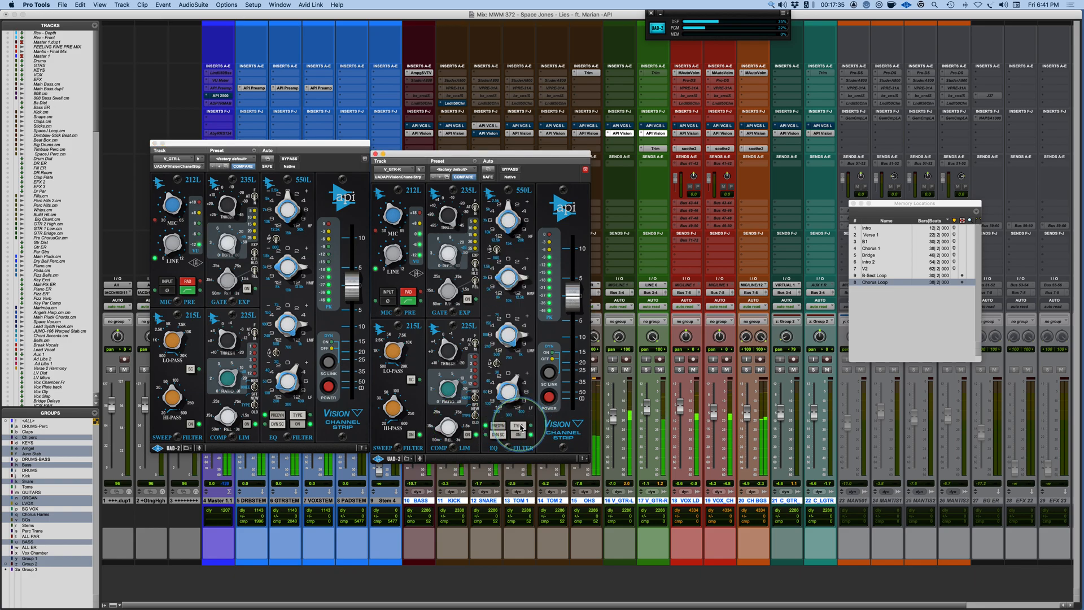
pyautogui.click(519, 427)
pyautogui.click(297, 417)
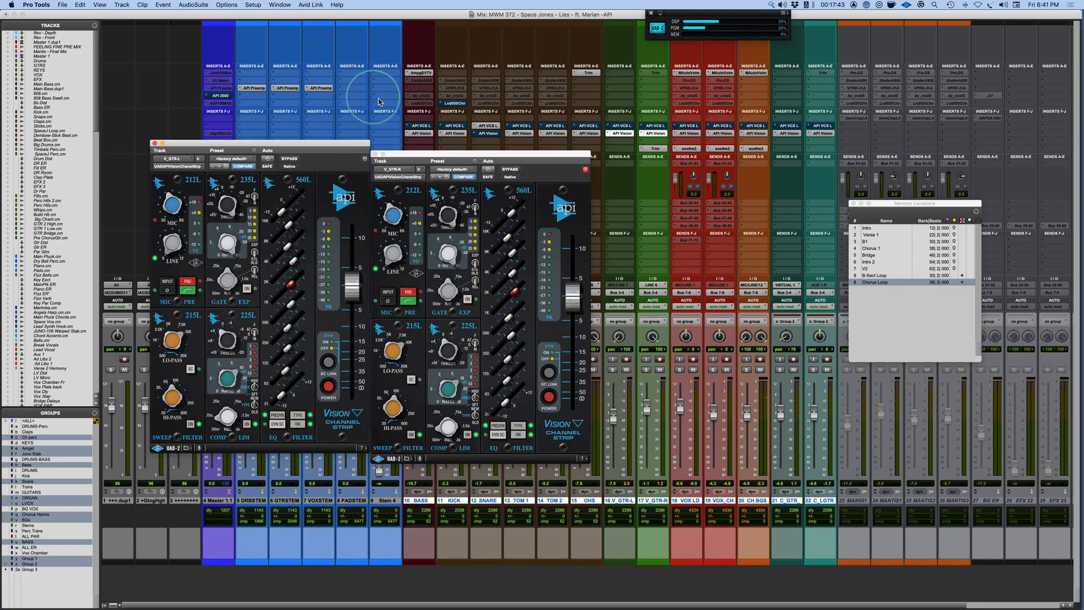
# Move both guitar strips clear of the stem tracks, unmute the drum and vocal stems, and play the loop
pyautogui.moveTo(459, 157); pyautogui.dragTo(771, 147)
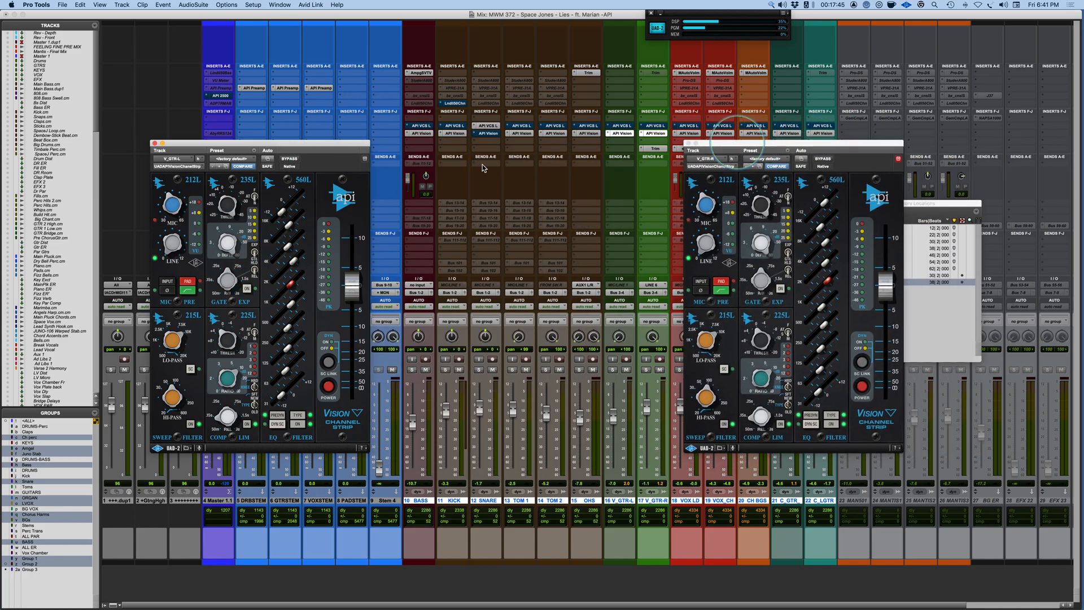
pyautogui.moveTo(340, 147); pyautogui.dragTo(544, 152)
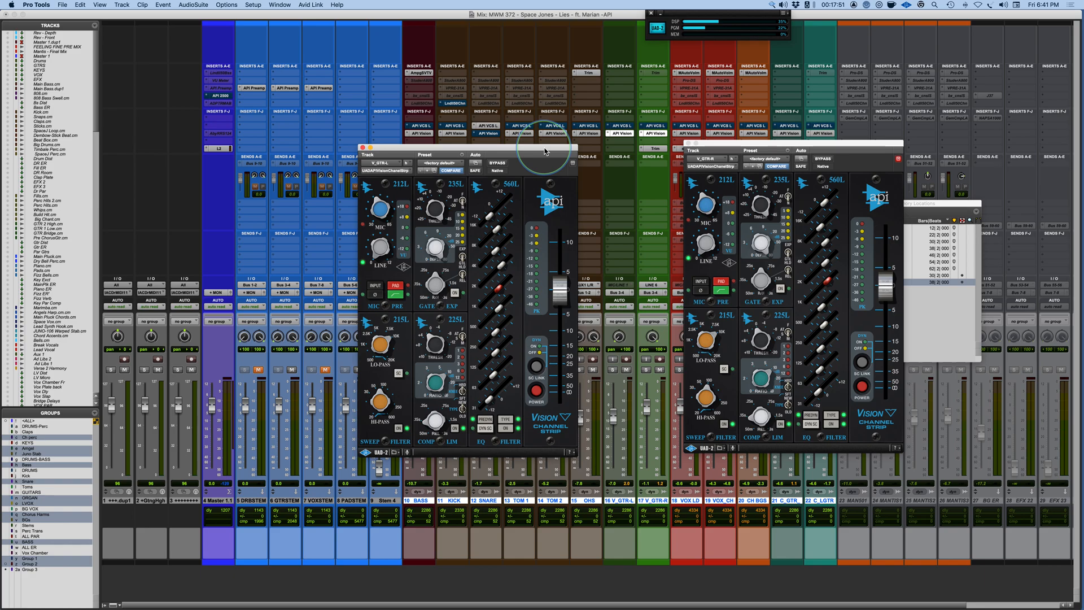
pyautogui.click(258, 369)
pyautogui.click(326, 369)
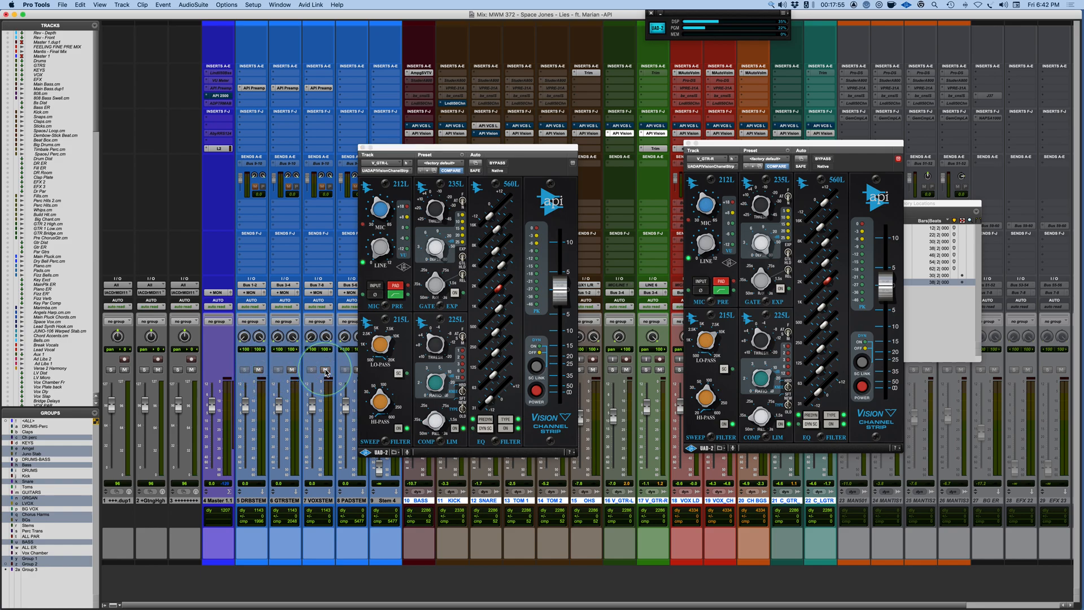
pyautogui.press('space')
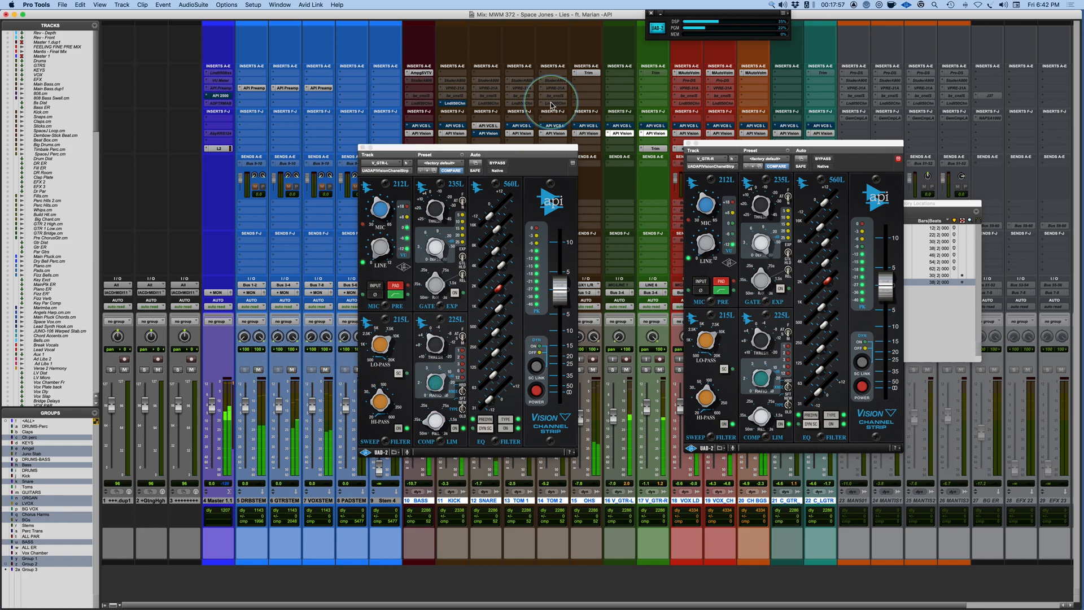
pyautogui.moveTo(550, 148); pyautogui.dragTo(617, 152)
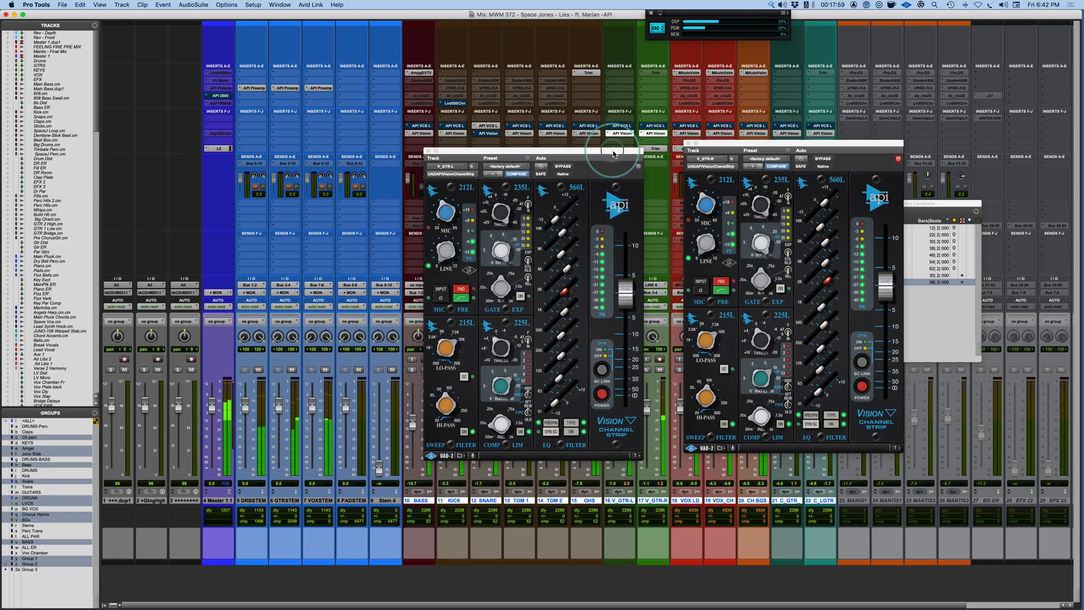
# Alternate the V_GTR-L and V_GTR-R EQs between 550L and 560L within the full mix, finishing with both on 560L
pyautogui.click(573, 426)
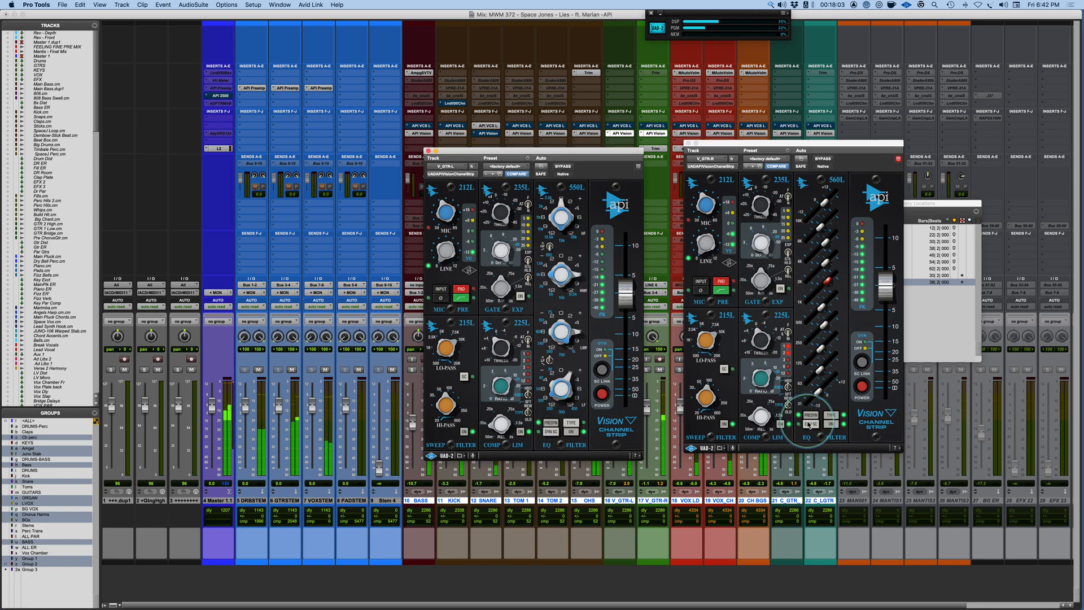
pyautogui.click(832, 415)
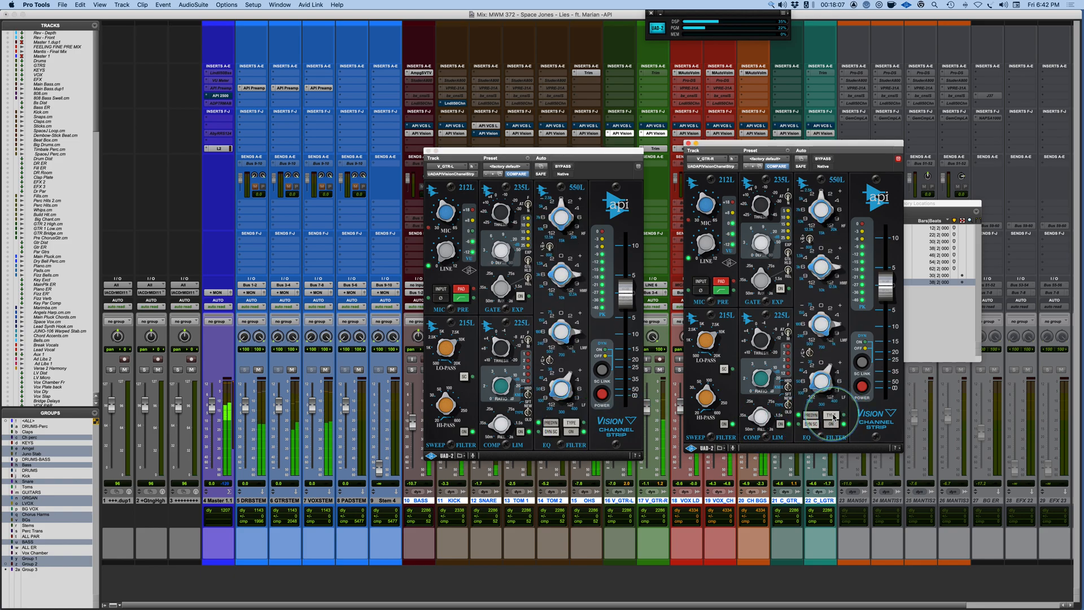
pyautogui.click(832, 415)
pyautogui.click(573, 423)
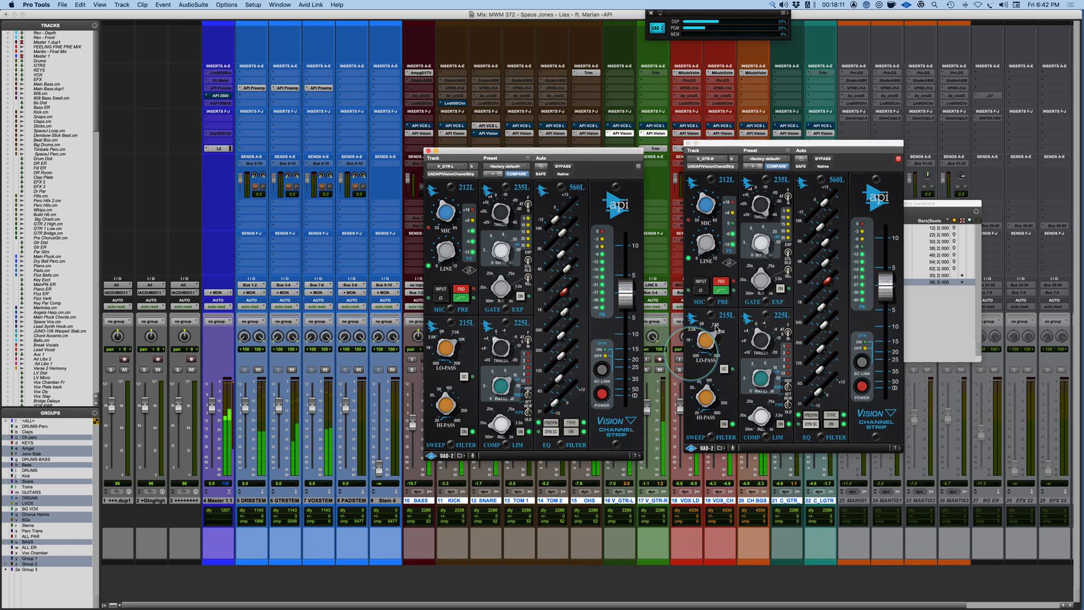
pyautogui.click(831, 415)
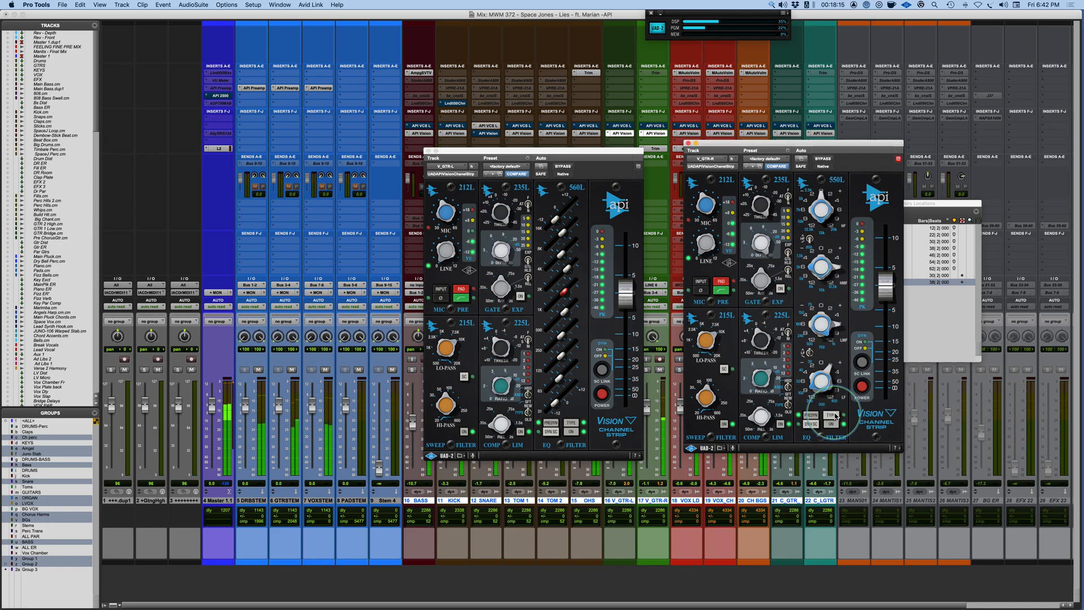
pyautogui.click(832, 416)
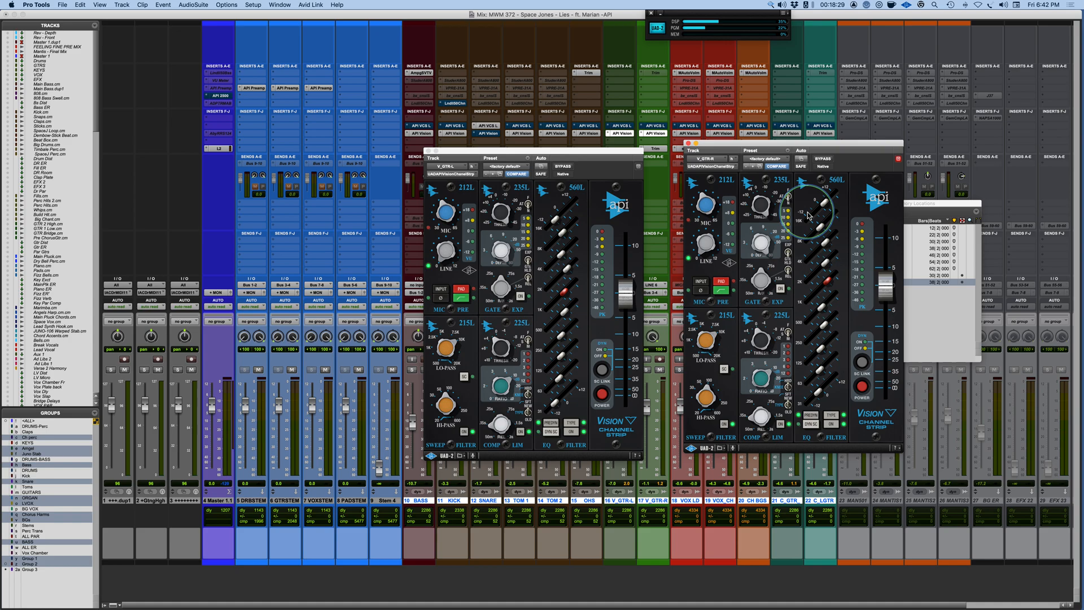
# Place the V_GTR-R strip beside V_GTR-L's, and open the drum stem's API Preamp in the same spot
pyautogui.moveTo(770, 146); pyautogui.dragTo(732, 154)
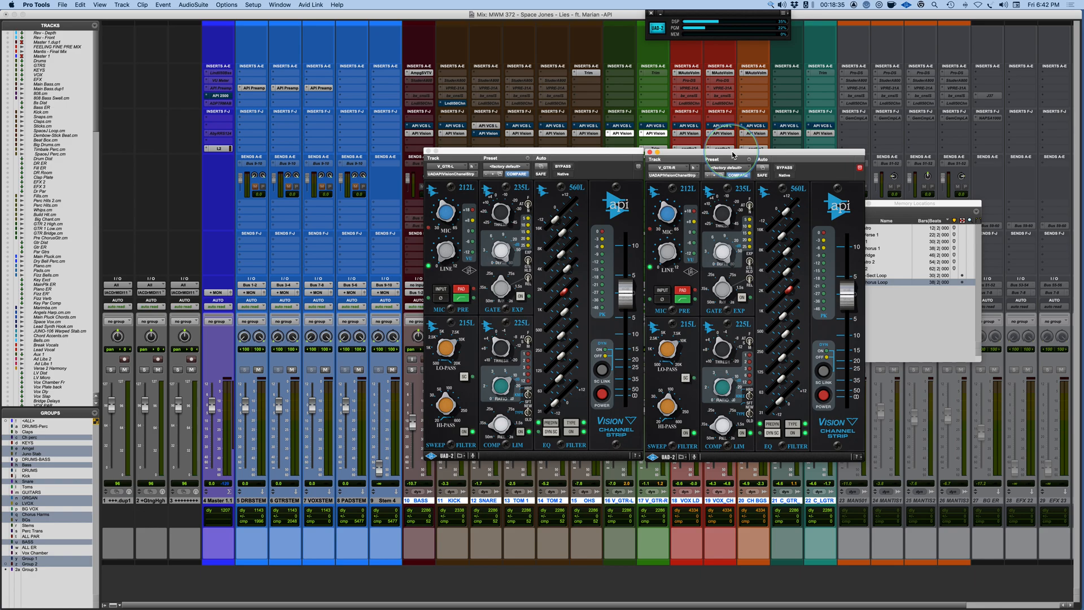
pyautogui.moveTo(732, 154); pyautogui.dragTo(735, 156)
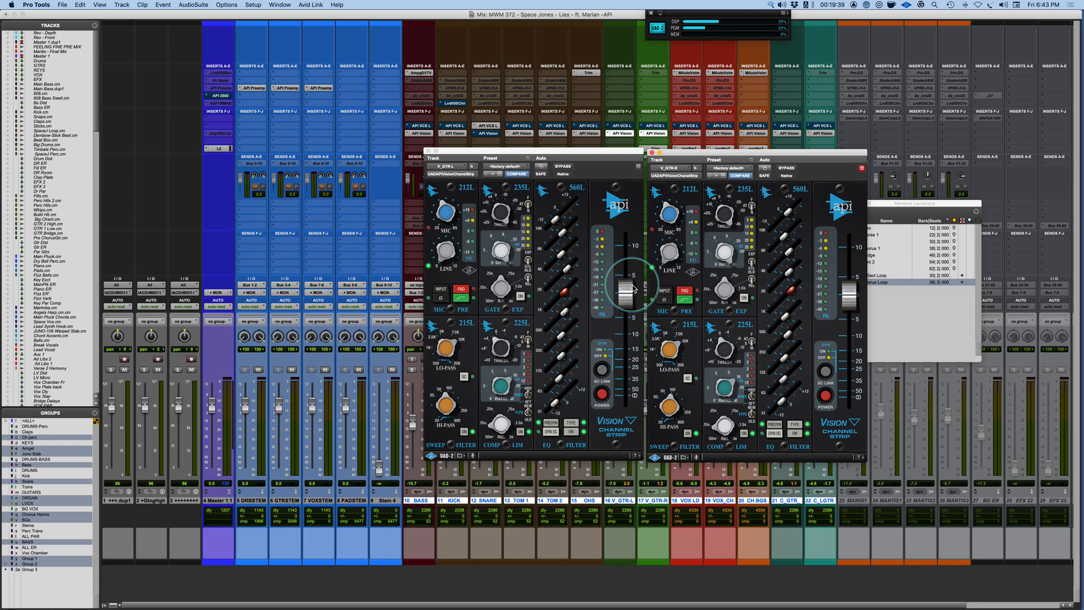
pyautogui.click(251, 90)
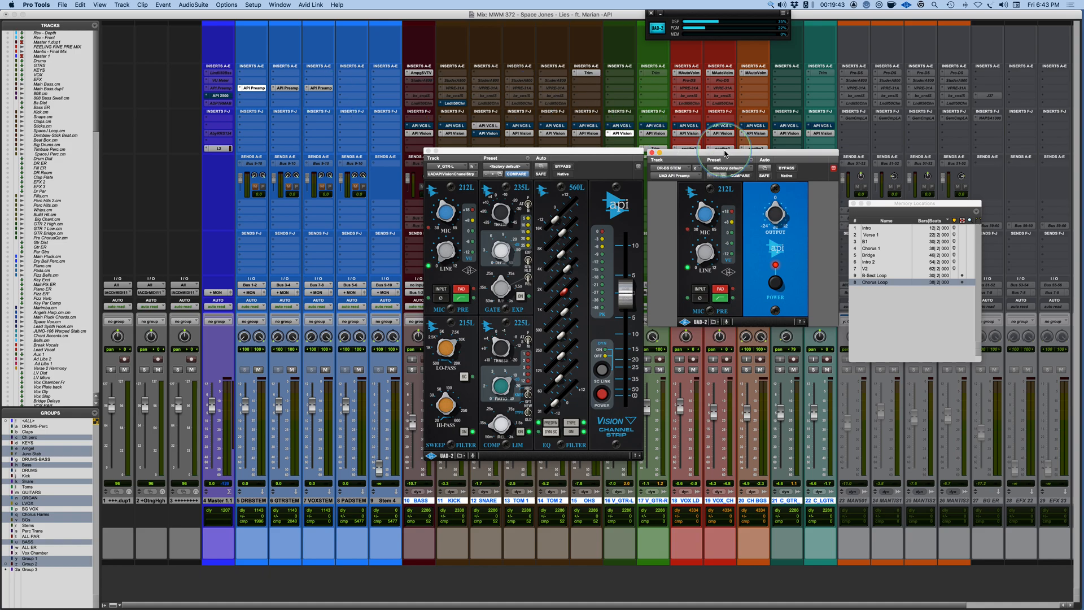
pyautogui.moveTo(722, 154); pyautogui.dragTo(720, 153)
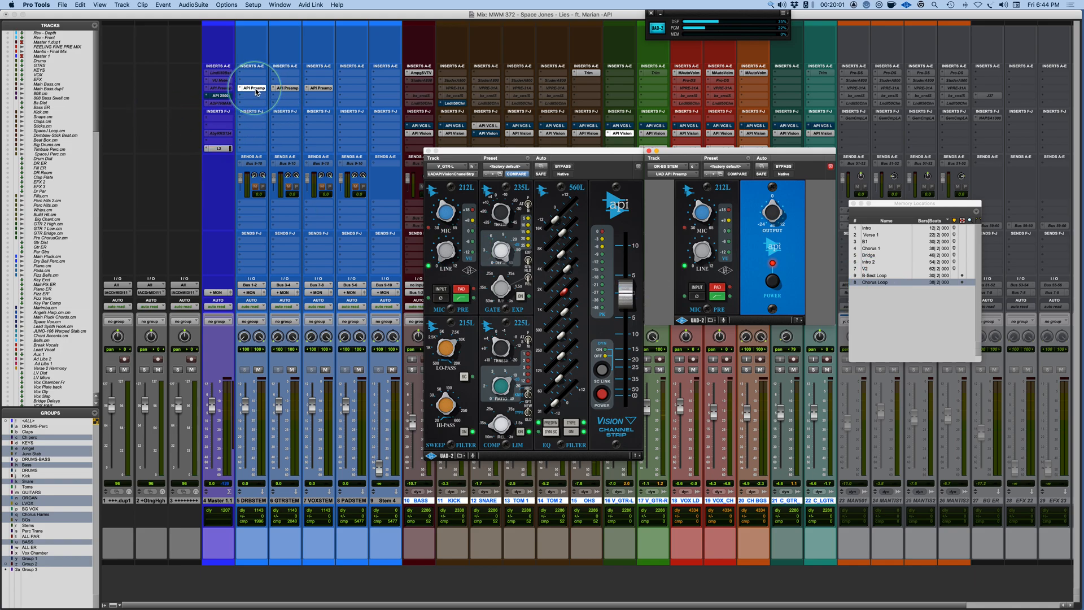
# Play the loop and toggle bypass on the API Preamps of the drum, guitar and vocal stems together, finishing with all three active
pyautogui.press('space')
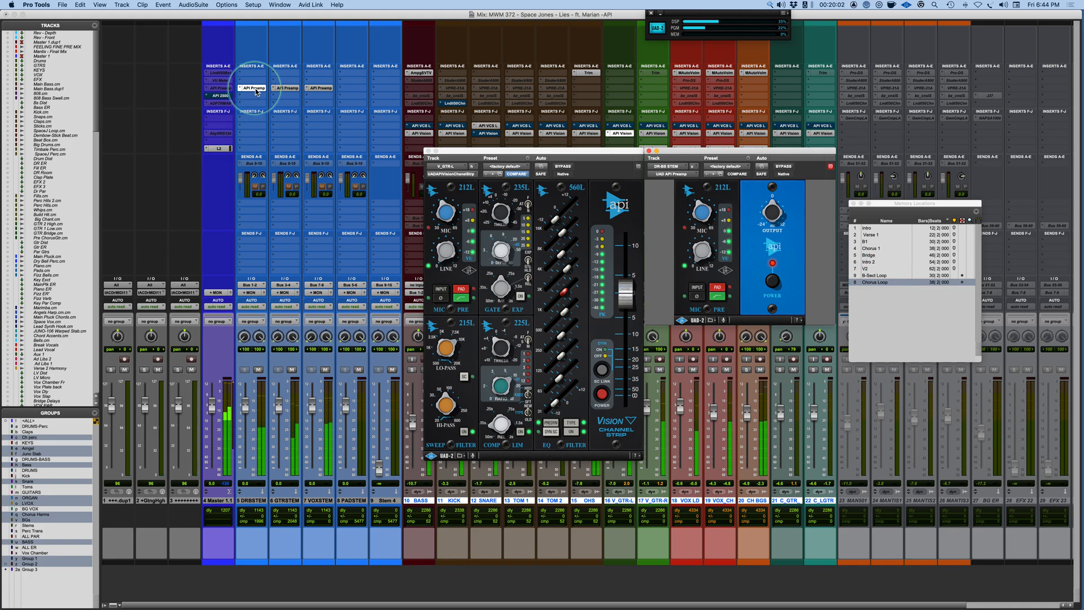
pyautogui.click(255, 500)
pyautogui.keyDown('shift'); pyautogui.click(319, 501); pyautogui.keyUp('shift')
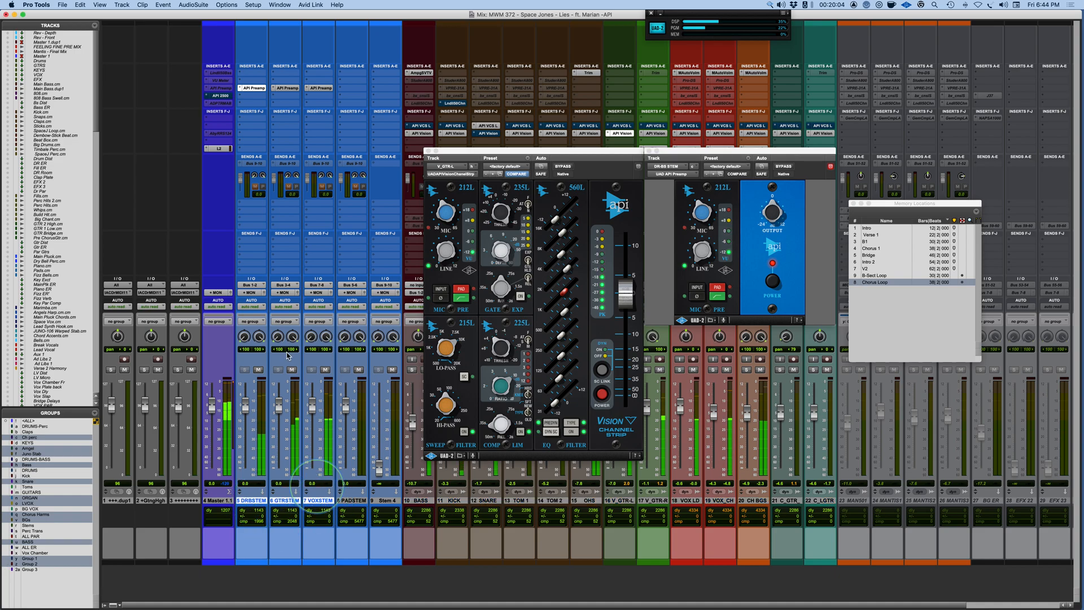
pyautogui.keyDown('alt'); pyautogui.keyDown('shift'); pyautogui.keyDown('super'); pyautogui.click(254, 88); pyautogui.keyUp('super'); pyautogui.keyUp('shift'); pyautogui.keyUp('alt')
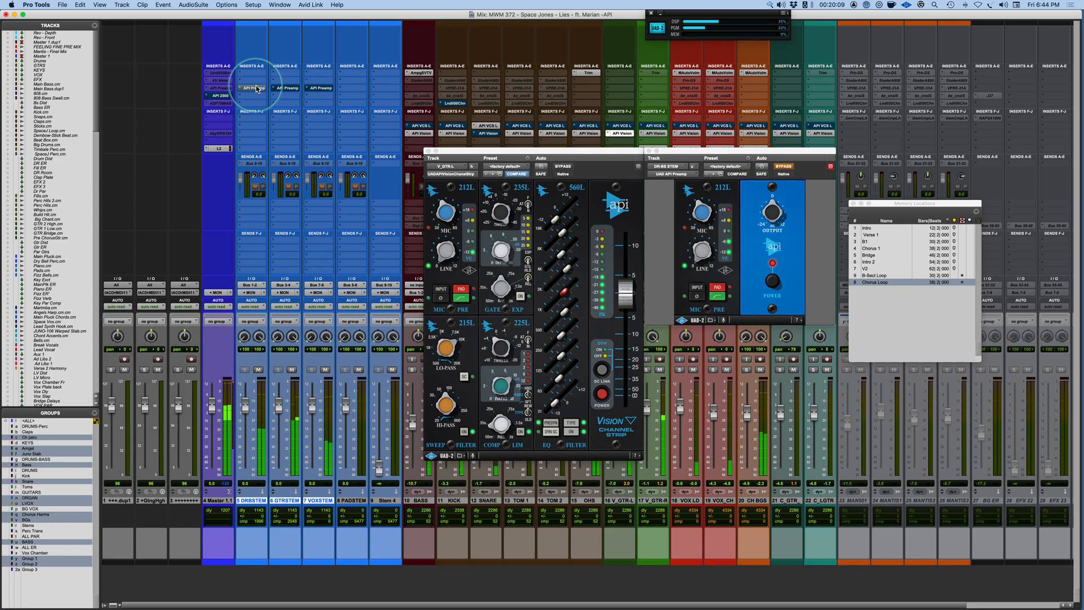
pyautogui.keyDown('alt'); pyautogui.keyDown('shift'); pyautogui.keyDown('super'); pyautogui.click(256, 88); pyautogui.keyUp('super'); pyautogui.keyUp('shift'); pyautogui.keyUp('alt')
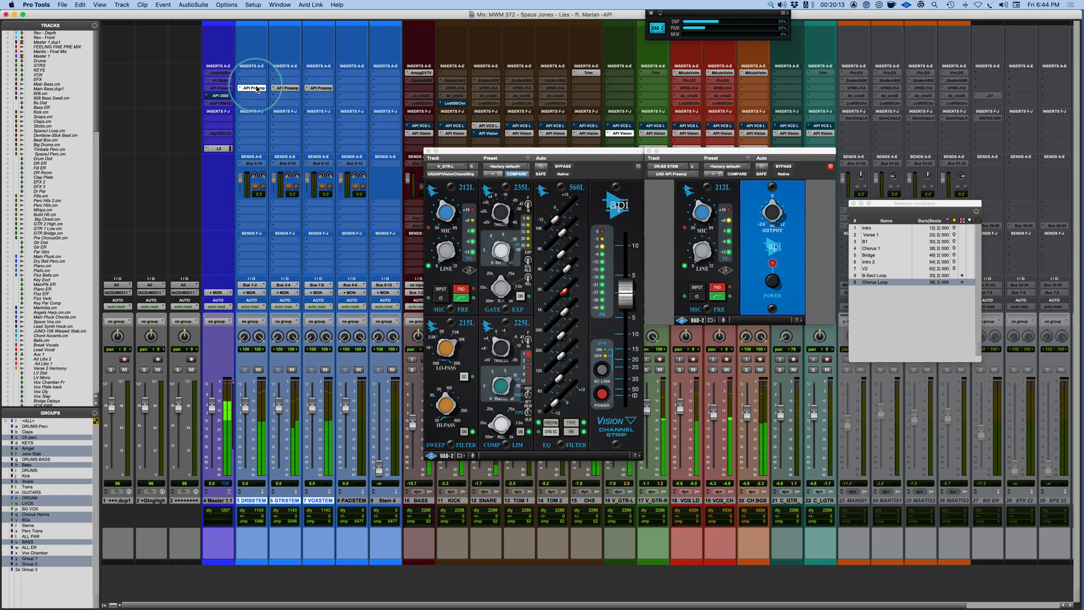
pyautogui.keyDown('alt'); pyautogui.keyDown('shift'); pyautogui.keyDown('super'); pyautogui.click(255, 88); pyautogui.keyUp('super'); pyautogui.keyUp('shift'); pyautogui.keyUp('alt')
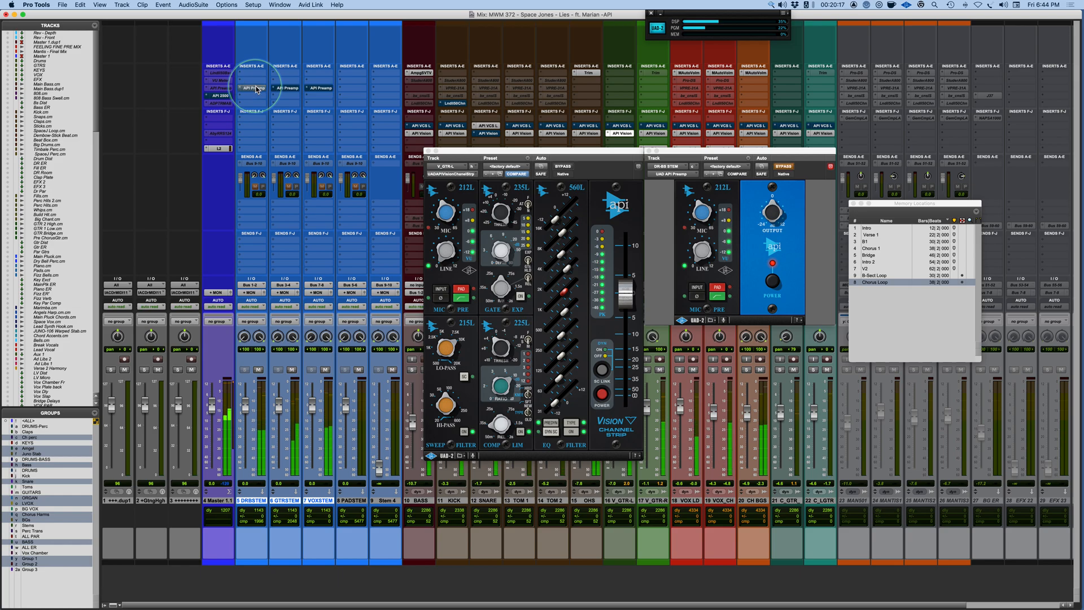
pyautogui.keyDown('alt'); pyautogui.keyDown('shift'); pyautogui.keyDown('super'); pyautogui.click(256, 88); pyautogui.keyUp('super'); pyautogui.keyUp('shift'); pyautogui.keyUp('alt')
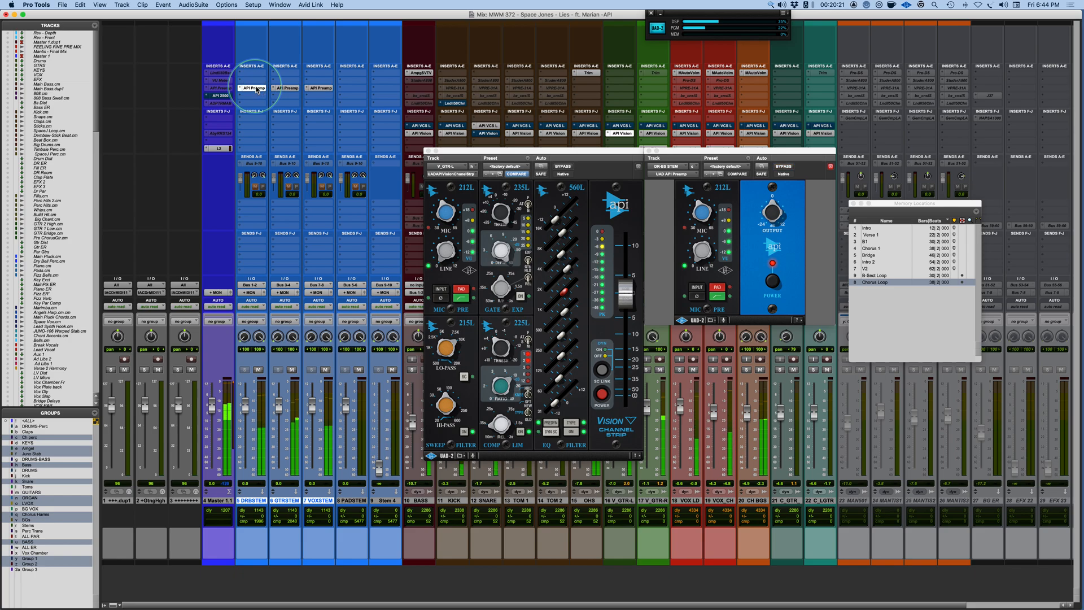
pyautogui.keyDown('alt'); pyautogui.keyDown('shift'); pyautogui.keyDown('super'); pyautogui.click(256, 88); pyautogui.keyUp('super'); pyautogui.keyUp('shift'); pyautogui.keyUp('alt')
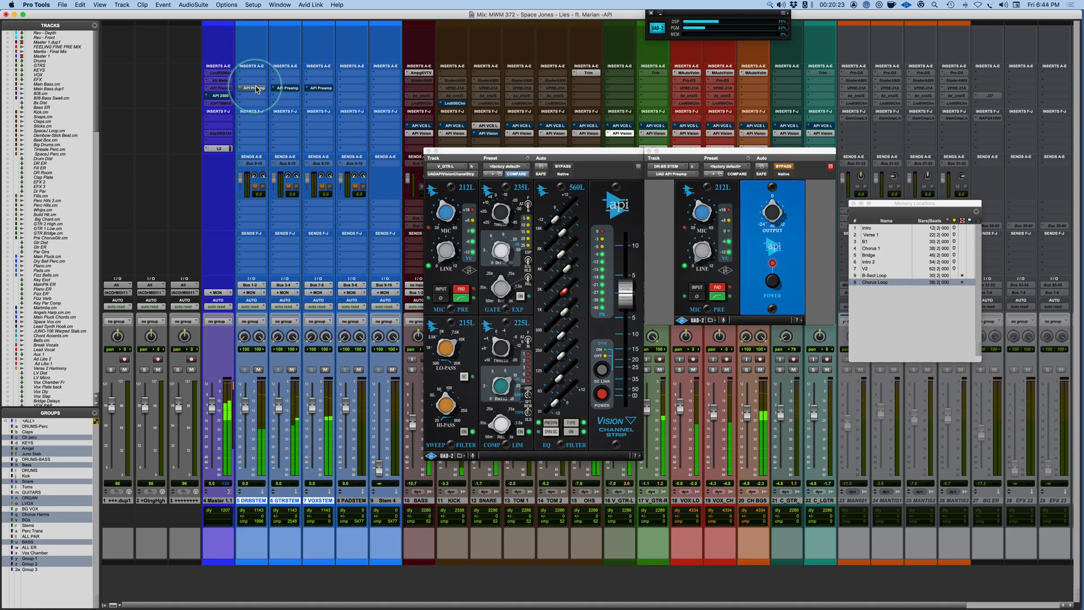
pyautogui.keyDown('alt'); pyautogui.keyDown('shift'); pyautogui.keyDown('super'); pyautogui.click(256, 88); pyautogui.keyUp('super'); pyautogui.keyUp('shift'); pyautogui.keyUp('alt')
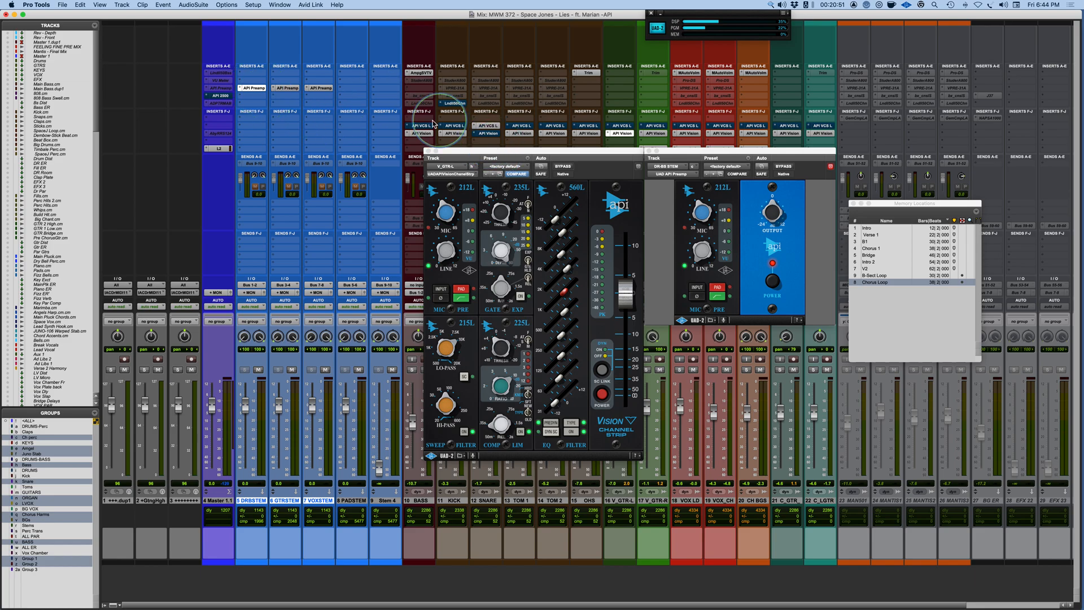
# Make both the legacy and newer Vision strips inactive on all tracks from BASS through C_LGTR
pyautogui.click(421, 500)
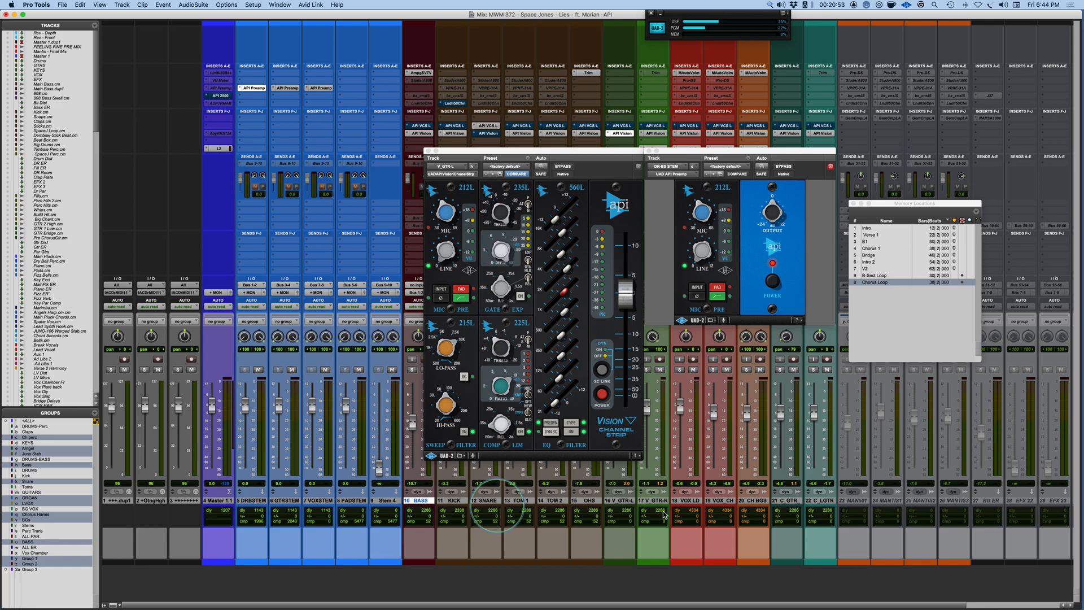
pyautogui.keyDown('shift'); pyautogui.click(814, 500); pyautogui.keyUp('shift')
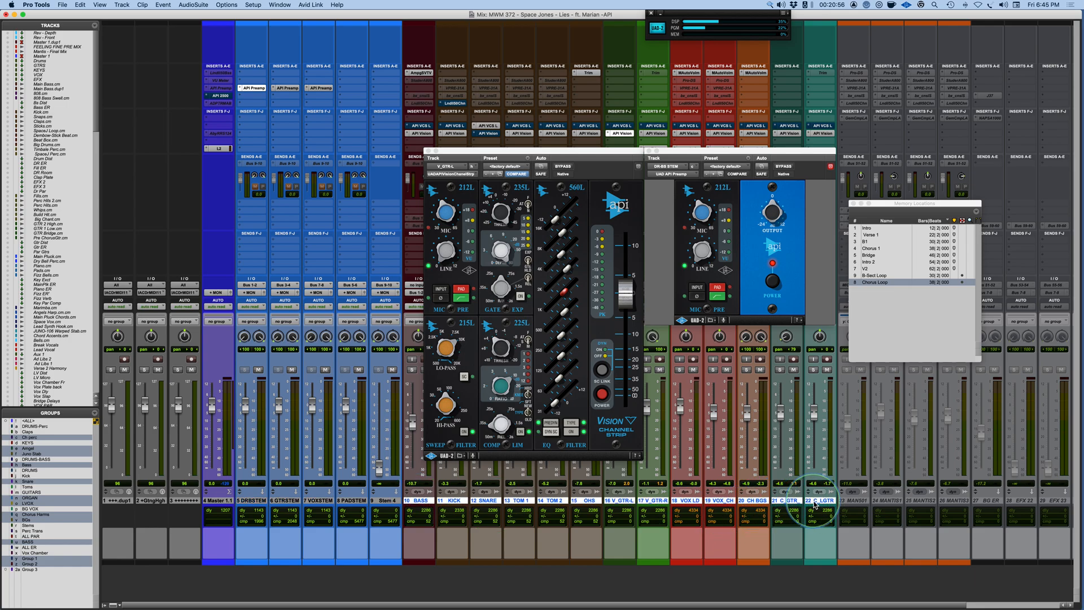
pyautogui.keyDown('ctrl'); pyautogui.keyDown('alt'); pyautogui.keyDown('shift'); pyautogui.keyDown('super'); pyautogui.click(422, 126); pyautogui.keyUp('super'); pyautogui.keyUp('shift'); pyautogui.keyUp('alt'); pyautogui.keyUp('ctrl')
pyautogui.keyDown('ctrl'); pyautogui.keyDown('alt'); pyautogui.keyDown('shift'); pyautogui.keyDown('super'); pyautogui.click(420, 132); pyautogui.keyUp('super'); pyautogui.keyUp('shift'); pyautogui.keyUp('alt'); pyautogui.keyUp('ctrl')
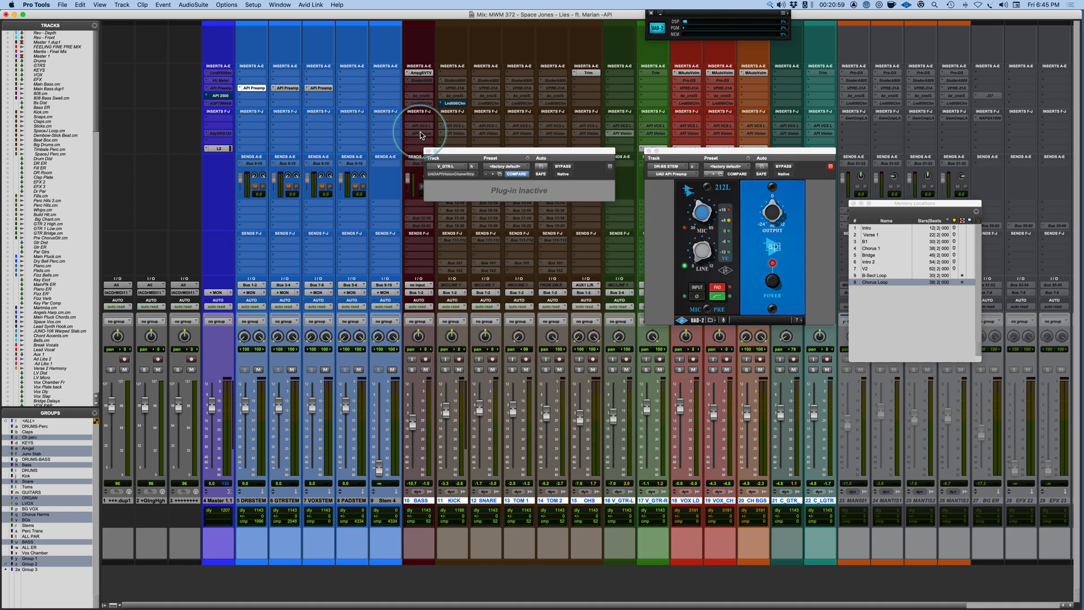
# Close the preamp window and make the drum, guitar and vocal stems' API Preamps and the master's API 2500 inactive
pyautogui.click(648, 151)
pyautogui.keyDown('ctrl'); pyautogui.keyDown('super'); pyautogui.click(257, 89); pyautogui.keyUp('super'); pyautogui.keyUp('ctrl')
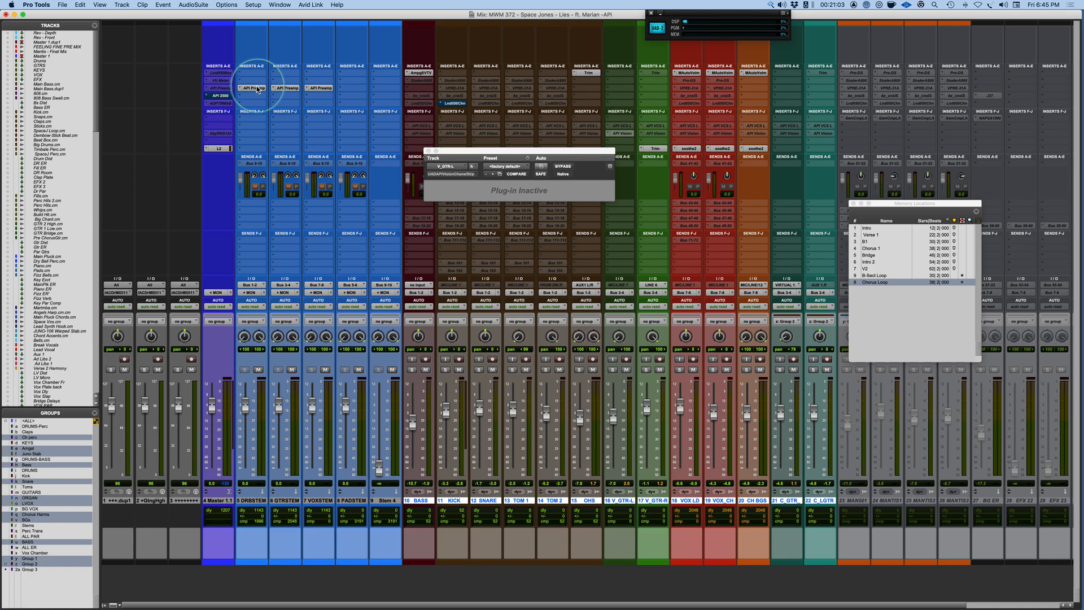
pyautogui.keyDown('ctrl'); pyautogui.keyDown('super'); pyautogui.click(290, 88); pyautogui.keyUp('super'); pyautogui.keyUp('ctrl')
pyautogui.keyDown('ctrl'); pyautogui.keyDown('super'); pyautogui.click(330, 89); pyautogui.keyUp('super'); pyautogui.keyUp('ctrl')
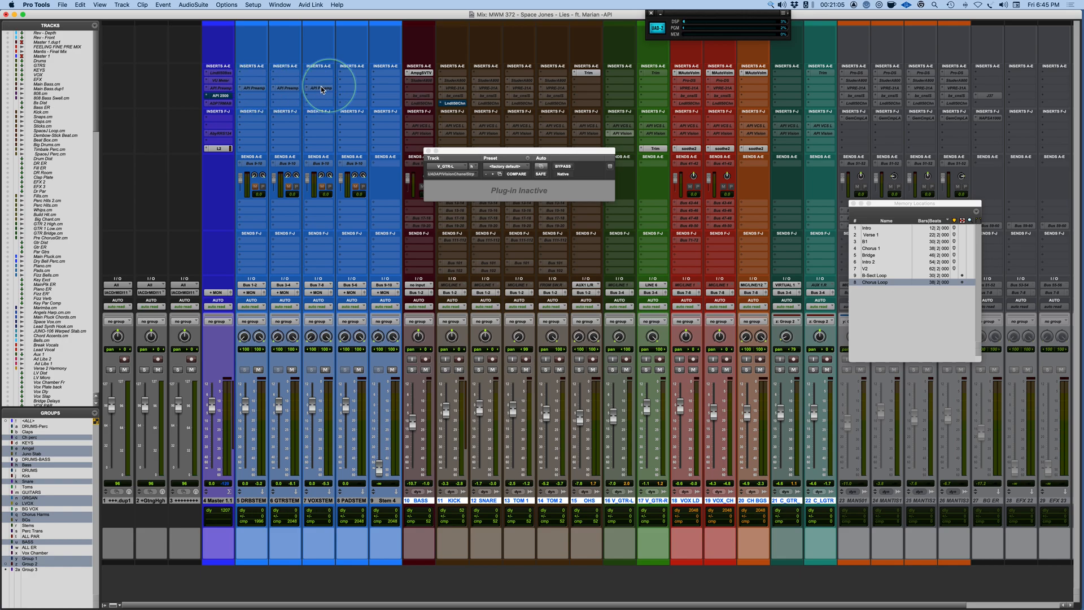
pyautogui.keyDown('ctrl'); pyautogui.keyDown('super'); pyautogui.click(221, 96); pyautogui.keyUp('super'); pyautogui.keyUp('ctrl')
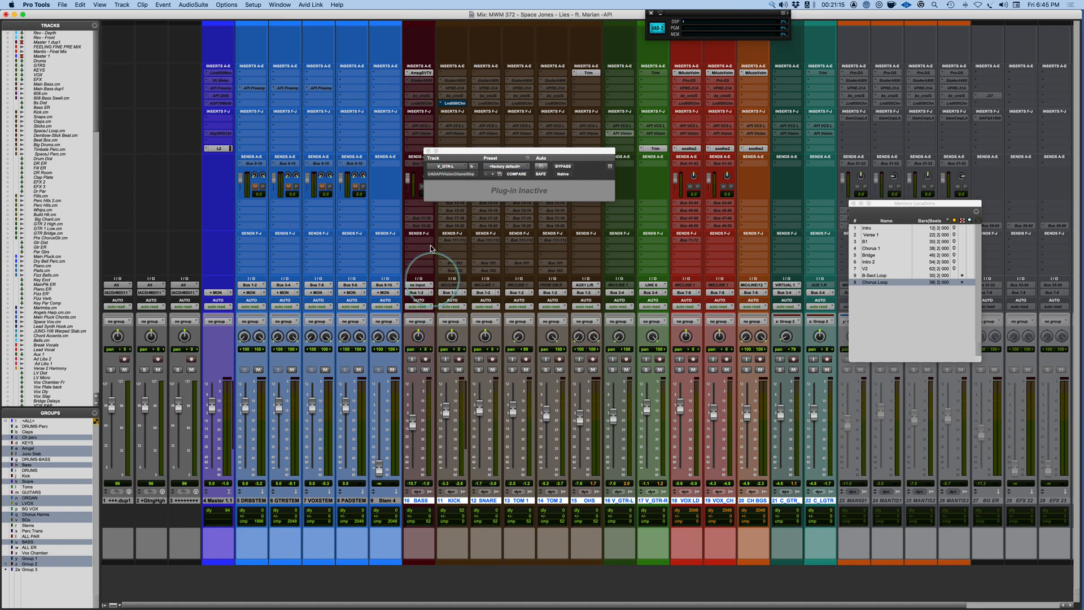
# Compare UAD DSP load with only the legacy Vision strips active on the selected tracks, and with only the newer ones active
pyautogui.keyDown('ctrl'); pyautogui.keyDown('alt'); pyautogui.keyDown('super'); pyautogui.click(421, 126); pyautogui.keyUp('super'); pyautogui.keyUp('alt'); pyautogui.keyUp('ctrl')
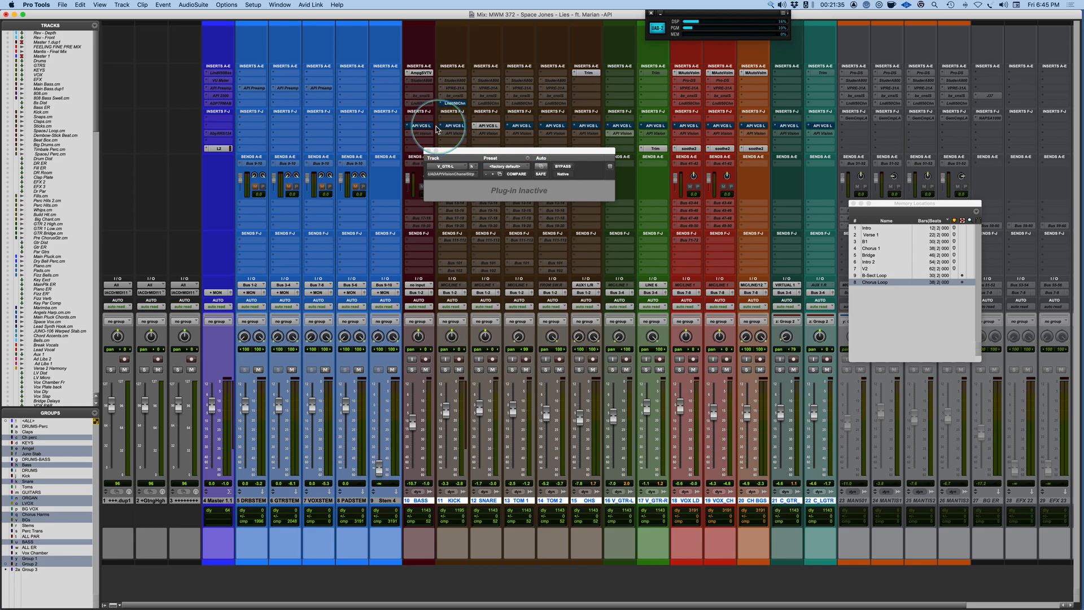
pyautogui.keyDown('ctrl'); pyautogui.keyDown('alt'); pyautogui.keyDown('shift'); pyautogui.keyDown('super'); pyautogui.click(458, 126); pyautogui.keyUp('super'); pyautogui.keyUp('shift'); pyautogui.keyUp('alt'); pyautogui.keyUp('ctrl')
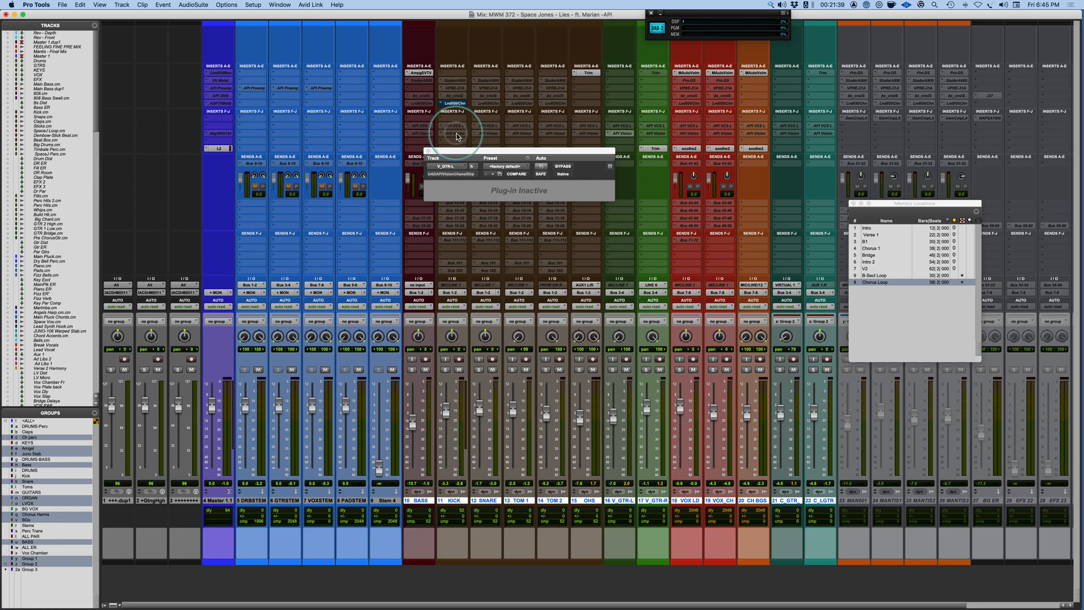
pyautogui.keyDown('ctrl'); pyautogui.keyDown('alt'); pyautogui.keyDown('shift'); pyautogui.keyDown('super'); pyautogui.click(456, 133); pyautogui.keyUp('super'); pyautogui.keyUp('shift'); pyautogui.keyUp('alt'); pyautogui.keyUp('ctrl')
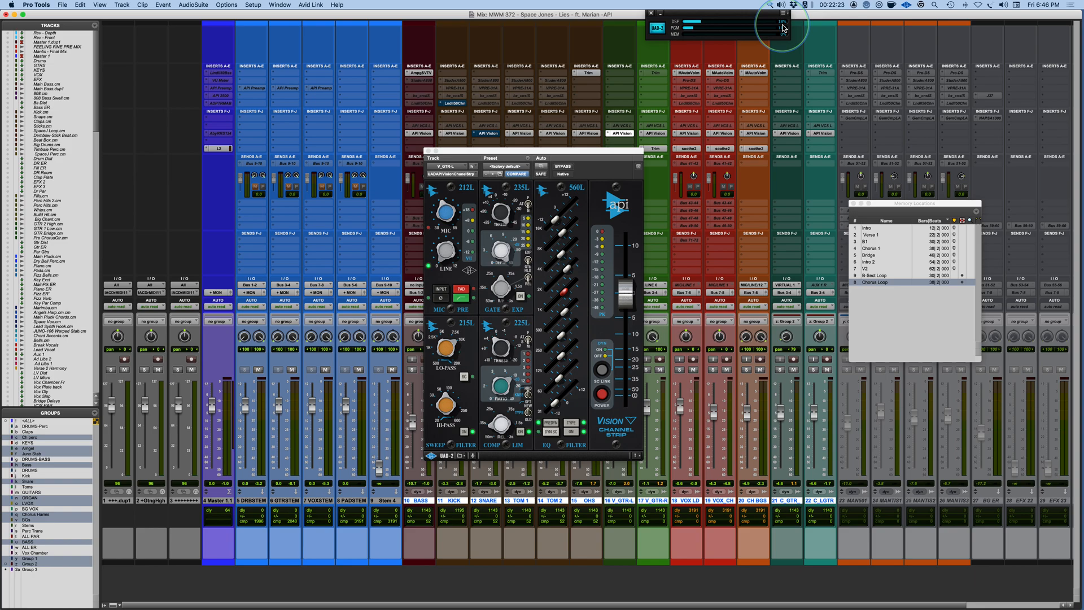
# Reposition the V_GTR-L strip window and switch to Microsoft PowerPoint
pyautogui.moveTo(580, 154); pyautogui.dragTo(606, 147)
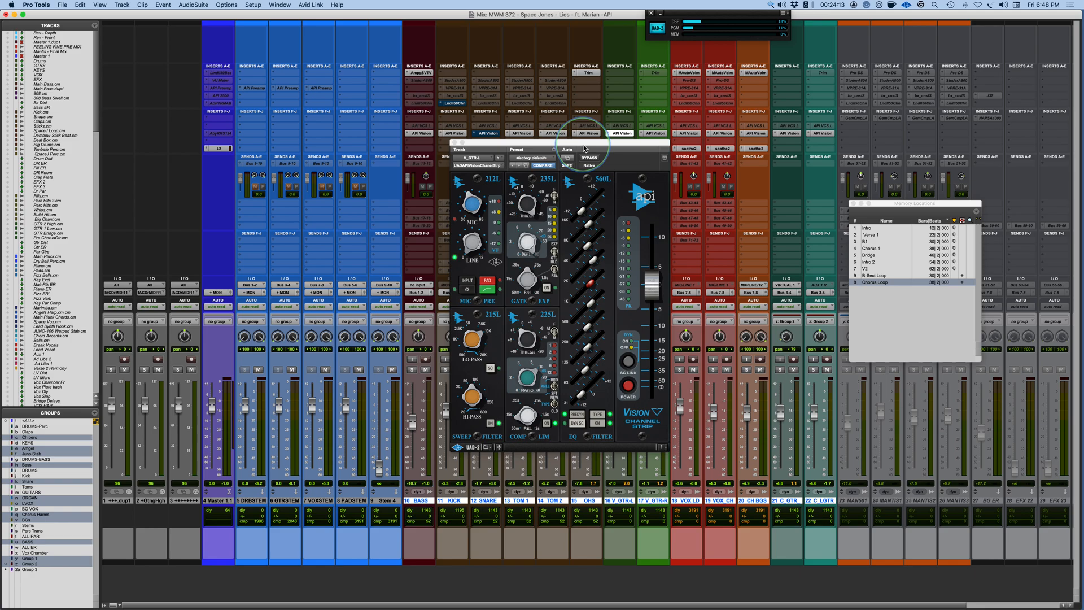
pyautogui.press('super+Tab')
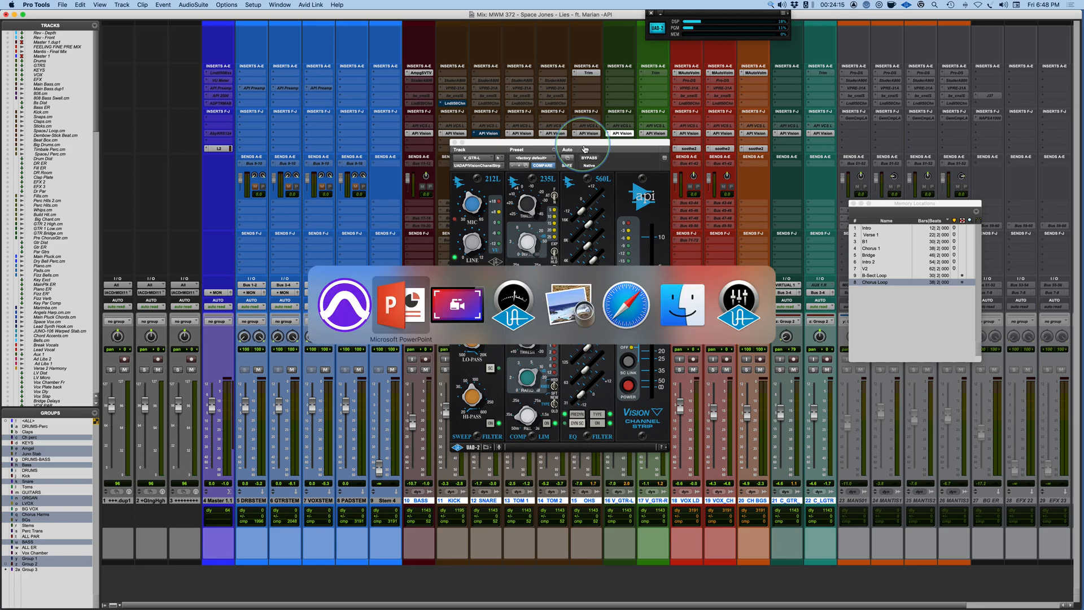